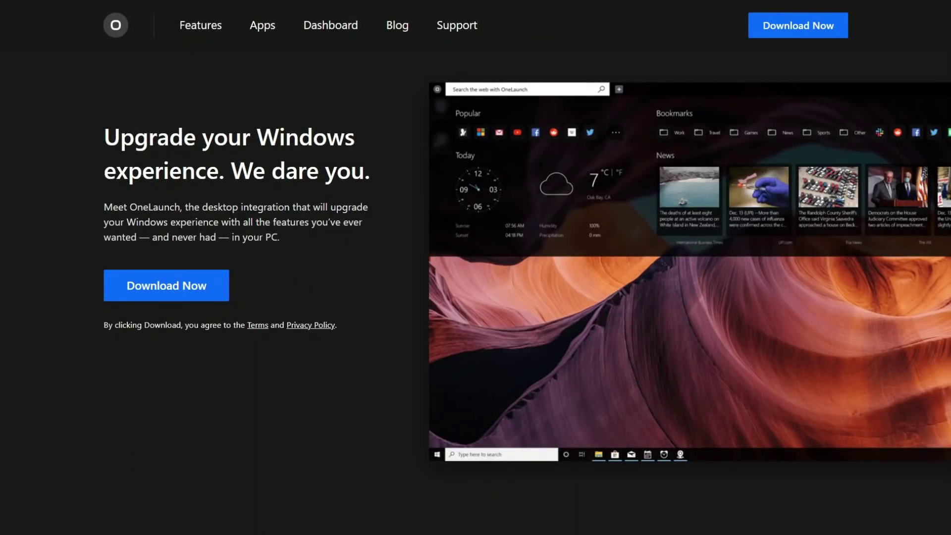
Scroll the OneLaunch homepage past Features, dashboard and Design matters down to Made for Windows 11
scroll(475, 292, "down", 7)
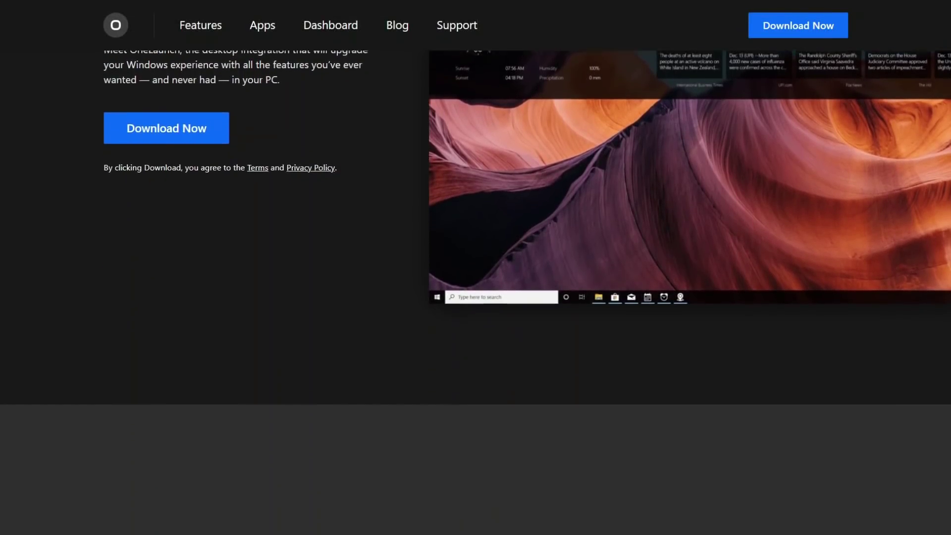
scroll(475, 293, "down", 3)
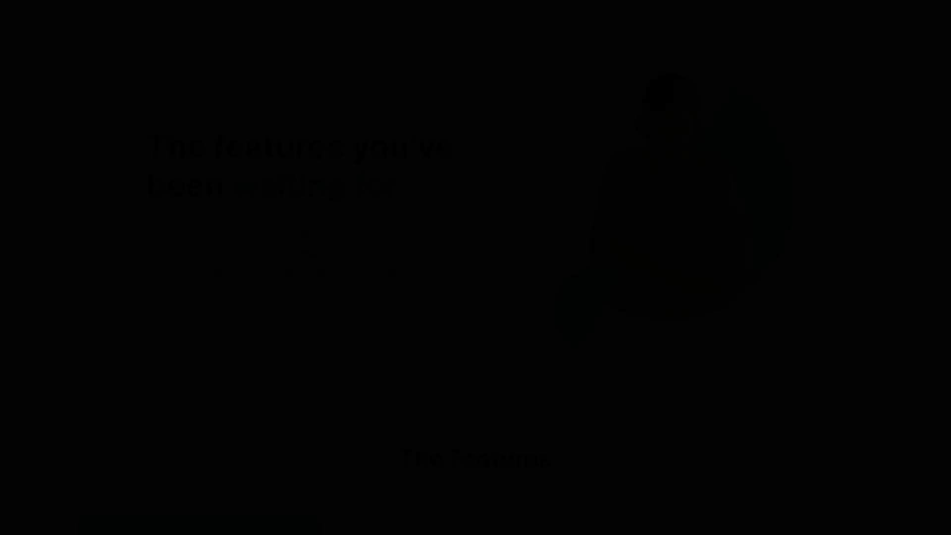
scroll(476, 292, "down", 3)
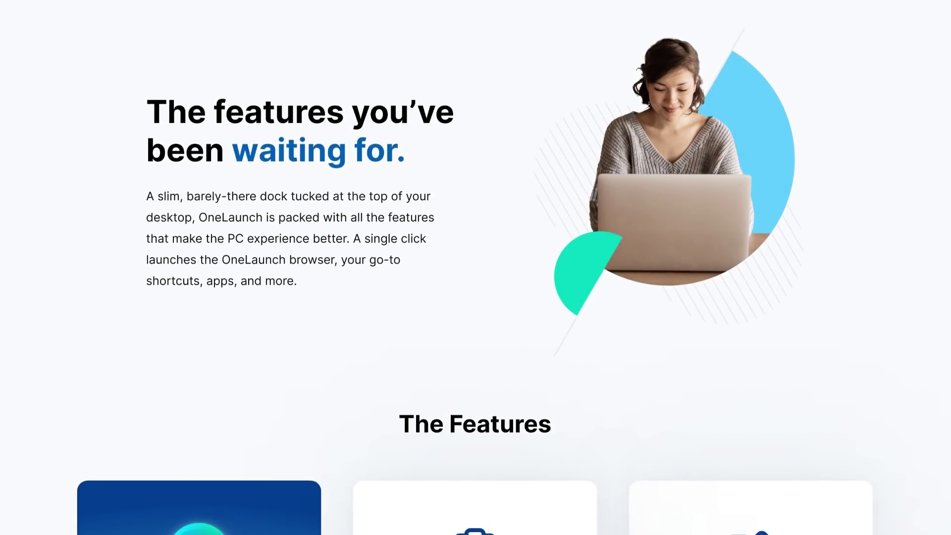
scroll(475, 292, "down", 3)
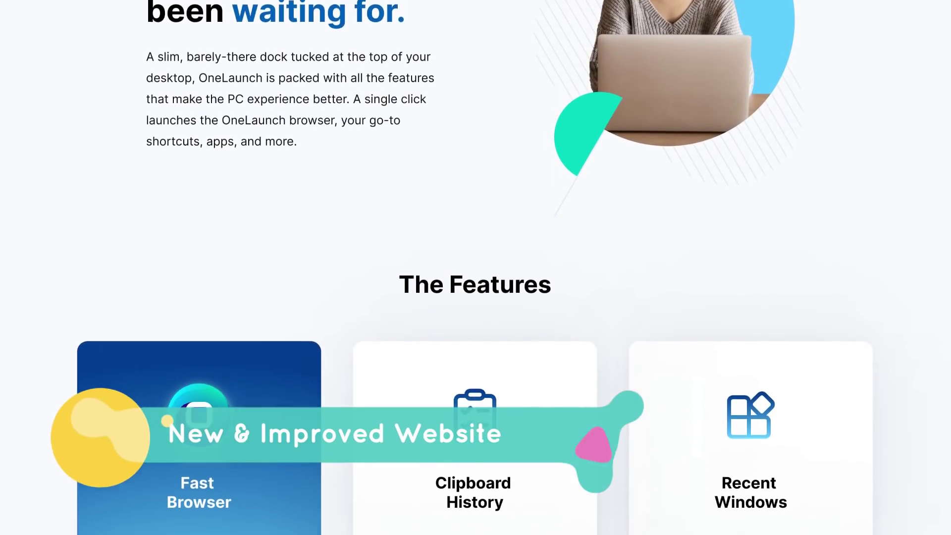
scroll(476, 292, "down", 3)
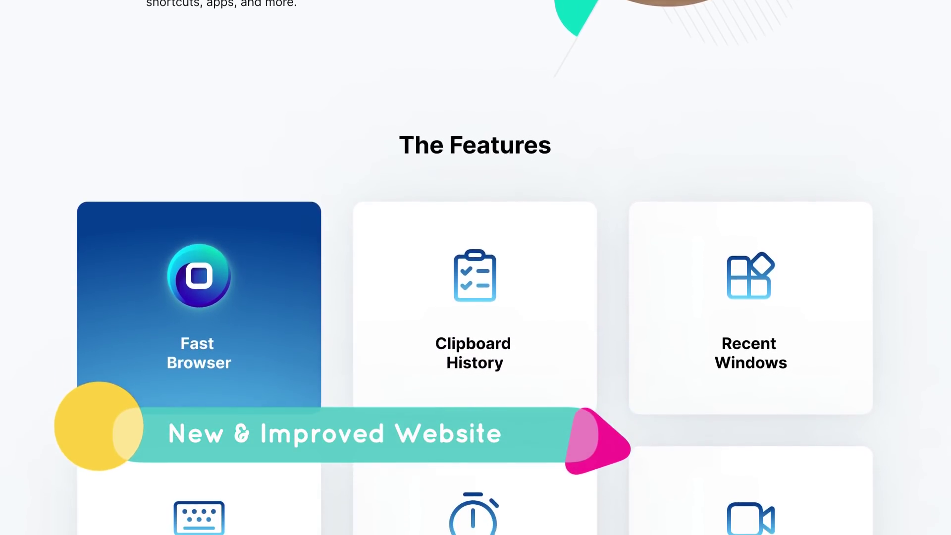
scroll(476, 292, "down", 3)
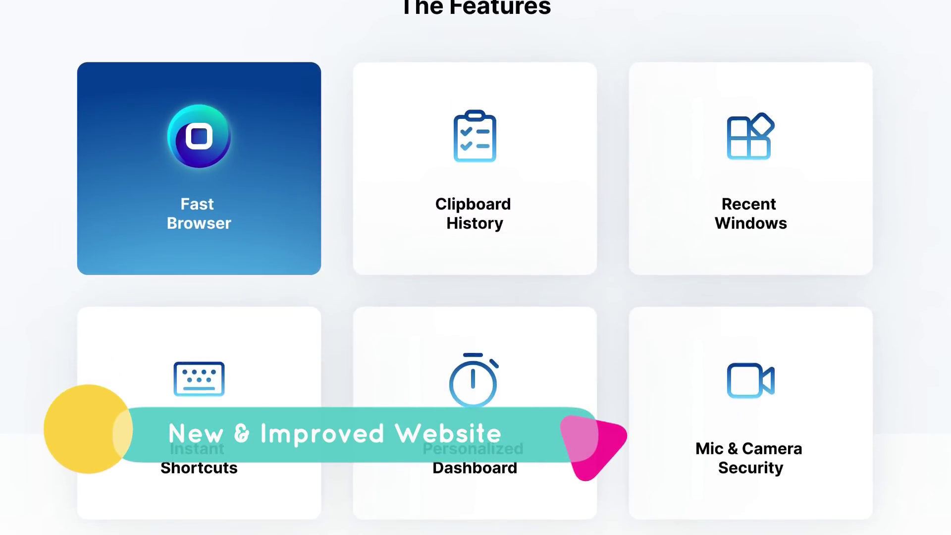
scroll(475, 293, "down", 3)
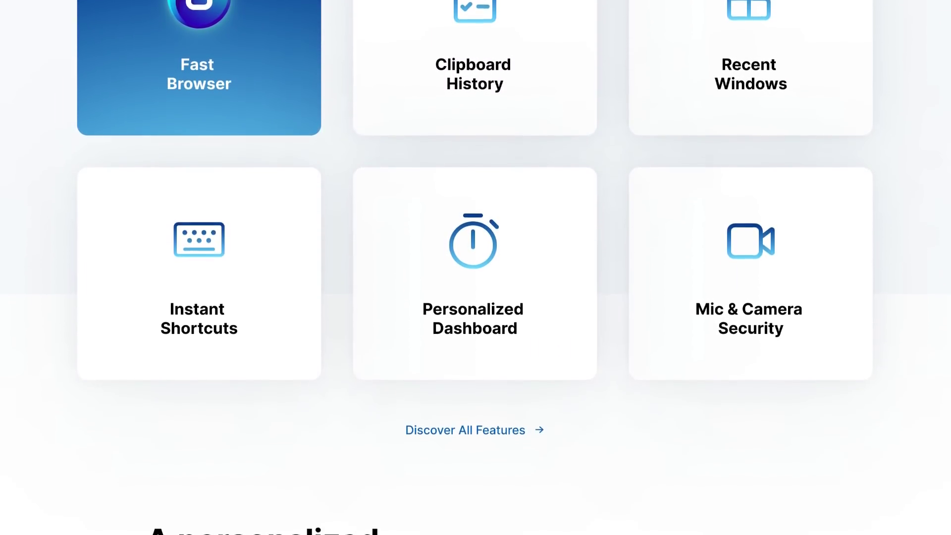
scroll(476, 292, "down", 3)
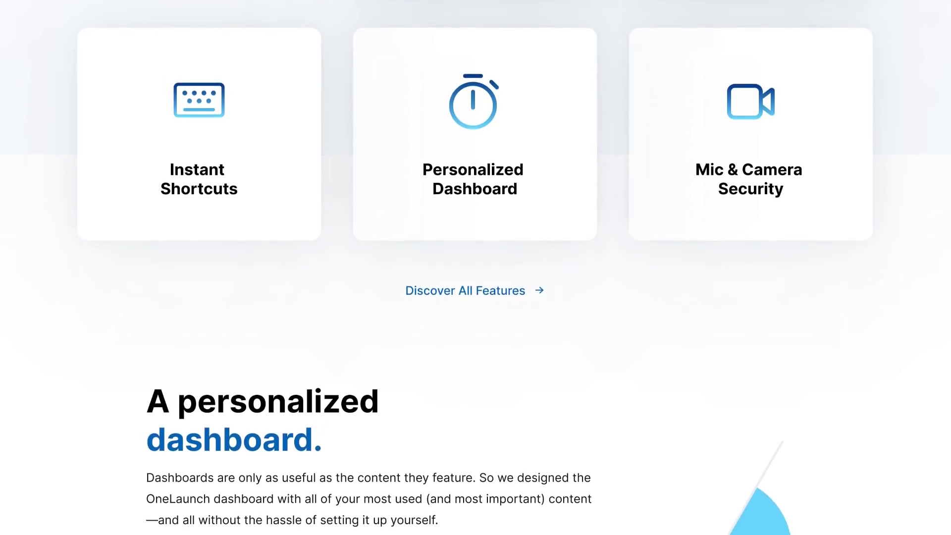
scroll(476, 293, "down", 3)
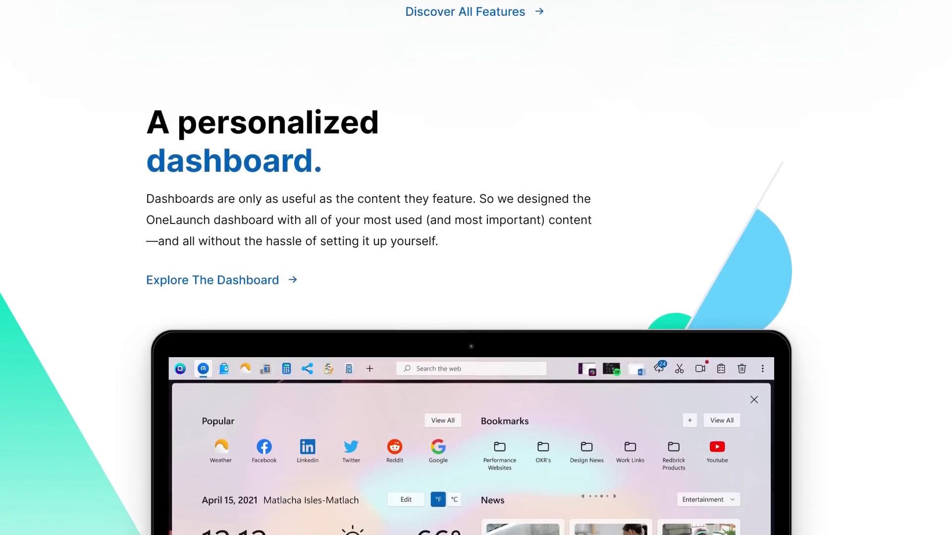
scroll(475, 292, "down", 3)
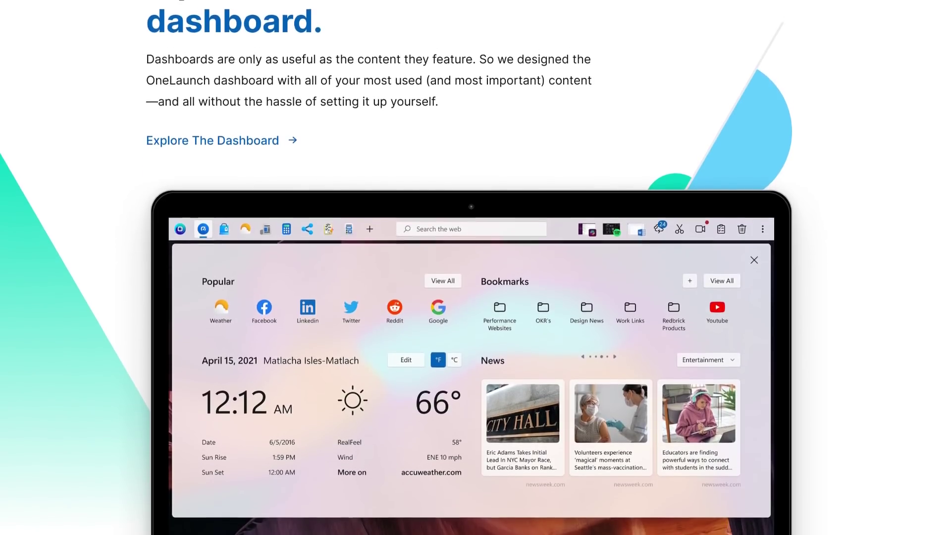
scroll(476, 293, "down", 3)
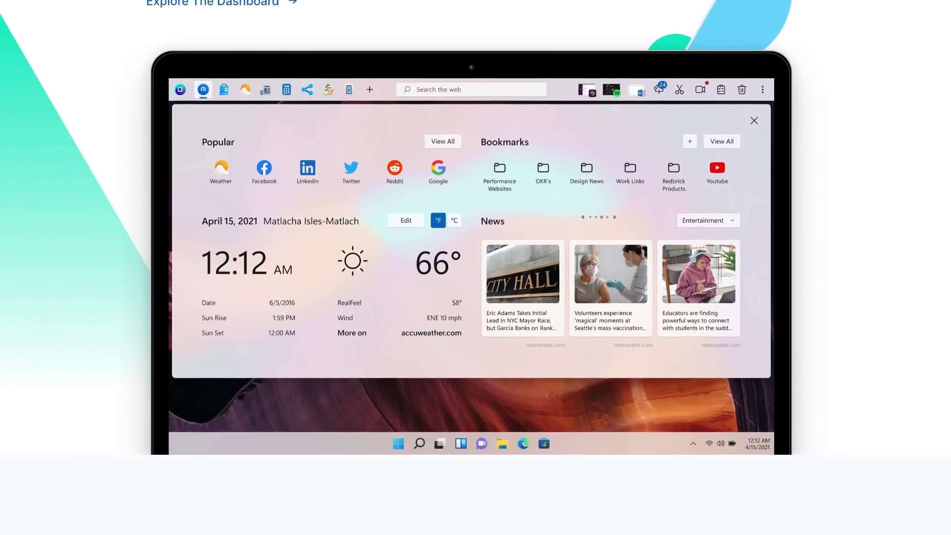
scroll(476, 292, "down", 3)
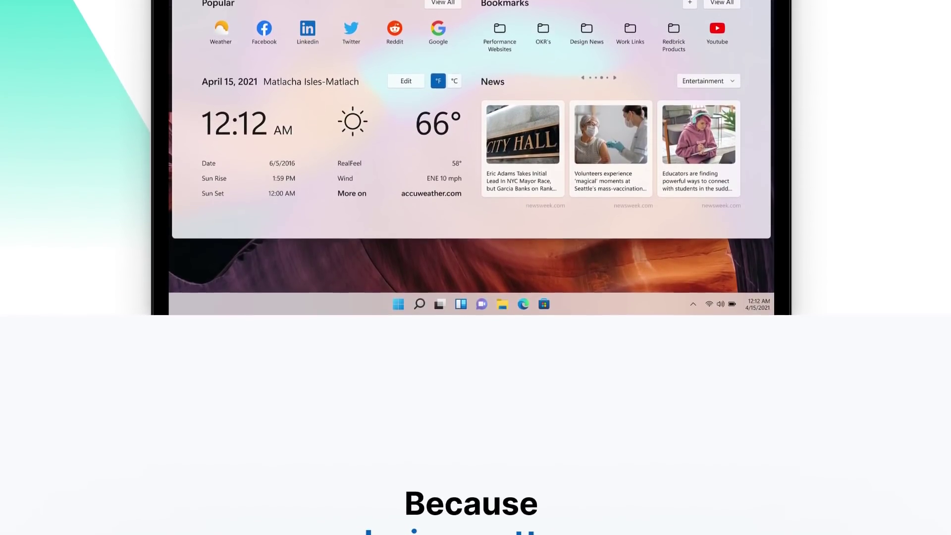
scroll(476, 293, "down", 3)
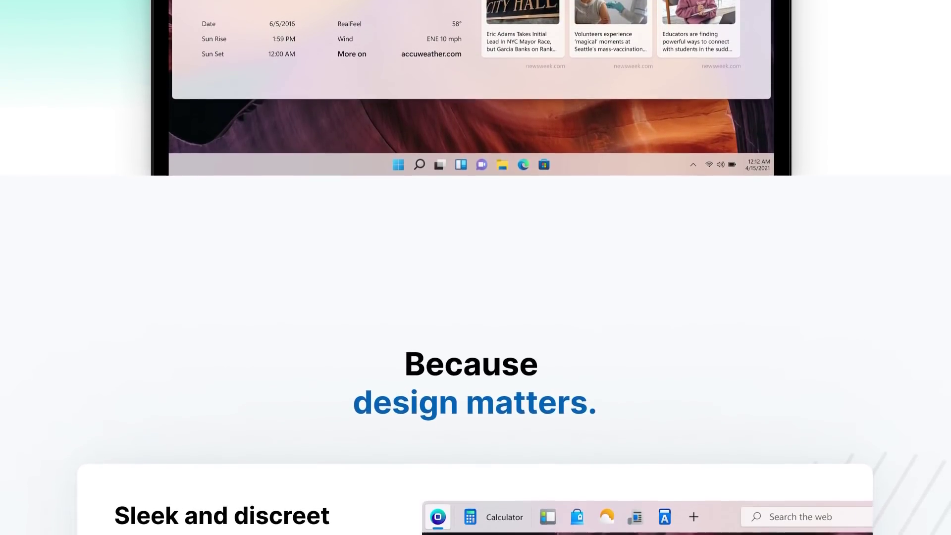
scroll(476, 292, "down", 3)
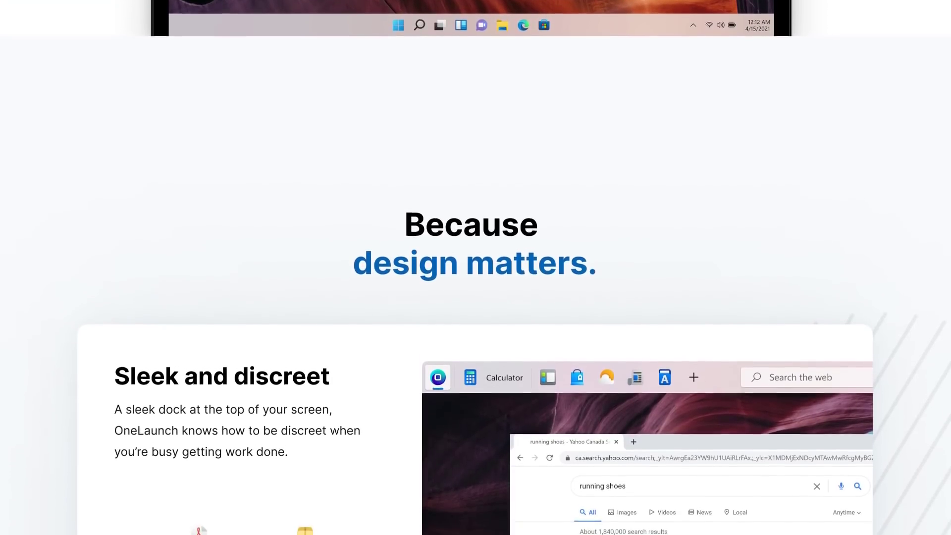
scroll(475, 293, "down", 3)
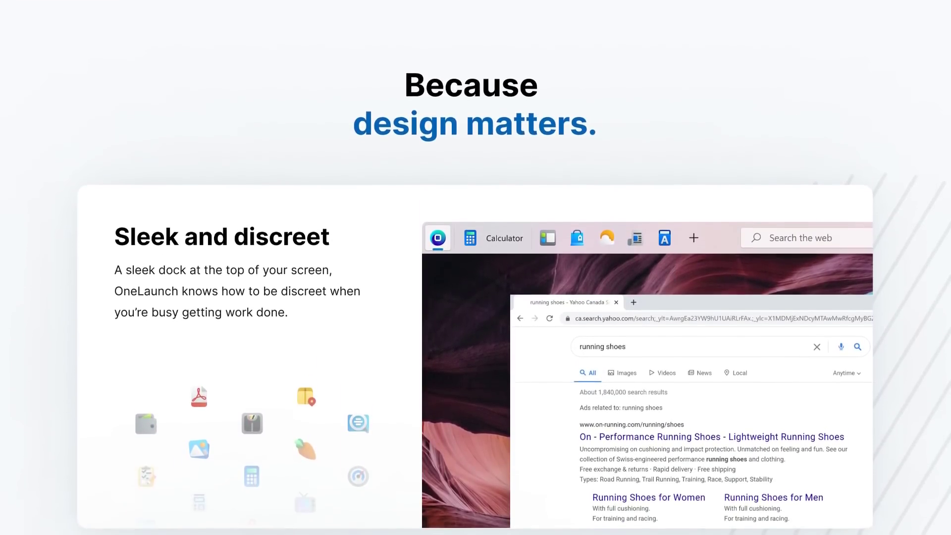
scroll(476, 293, "down", 3)
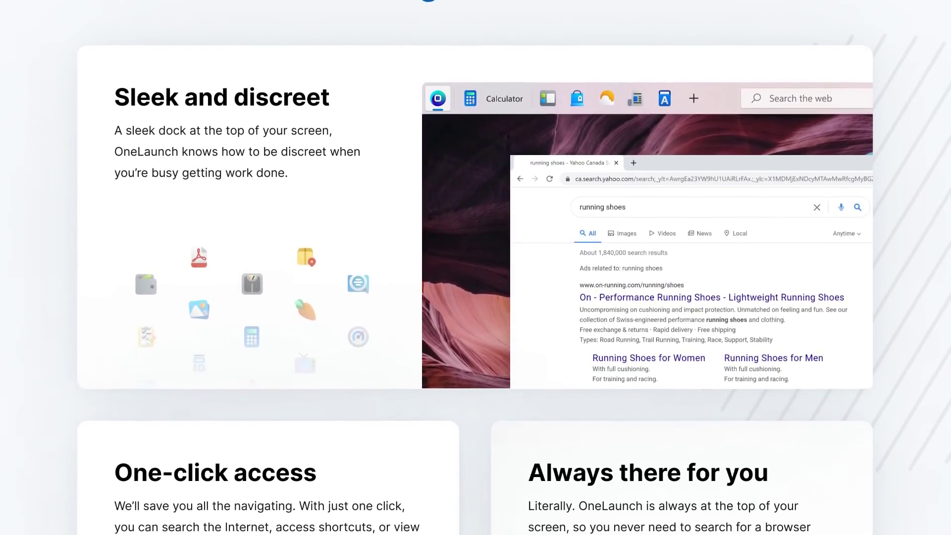
scroll(475, 292, "down", 3)
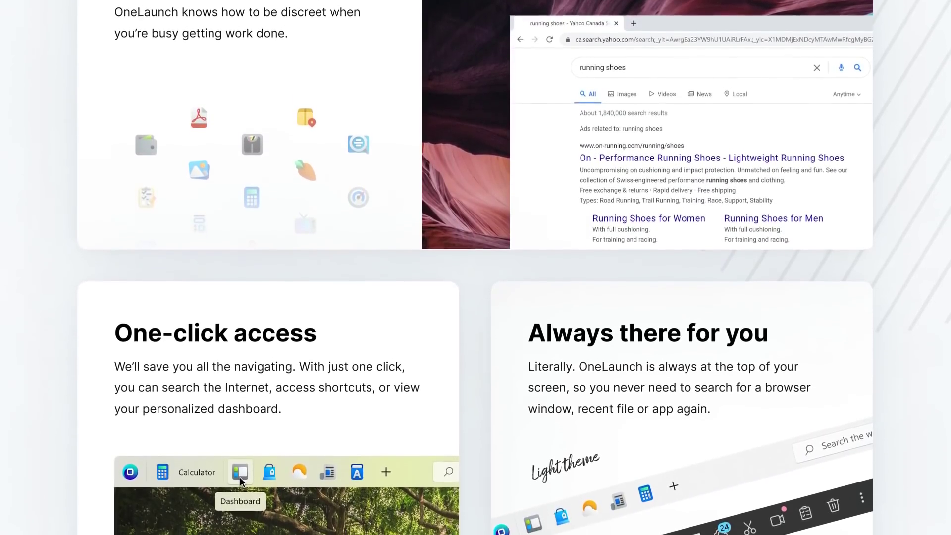
scroll(475, 268, "down", 3)
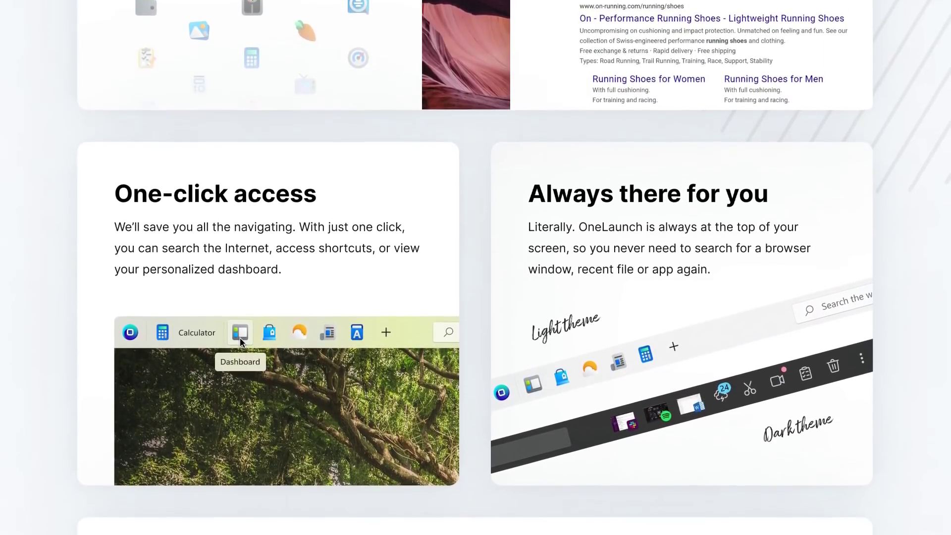
scroll(475, 267, "down", 3)
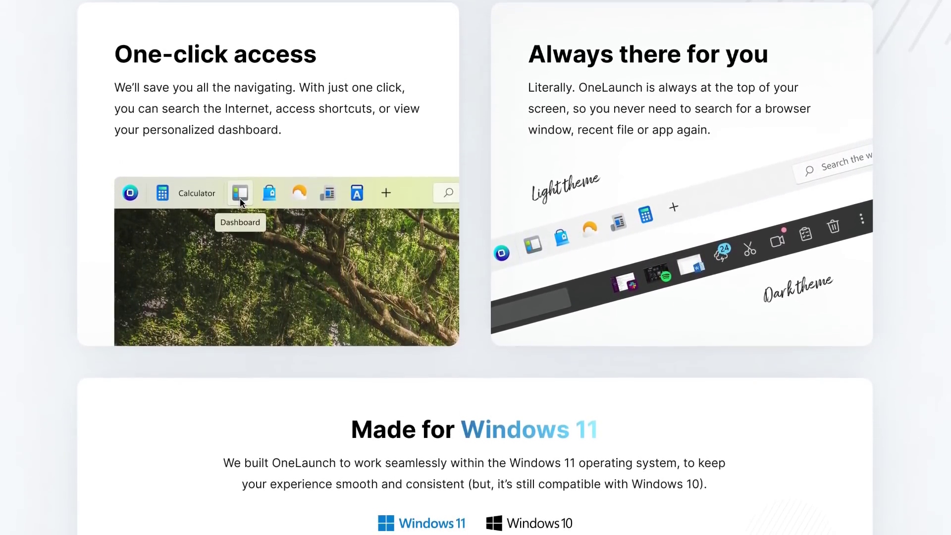
scroll(475, 267, "down", 3)
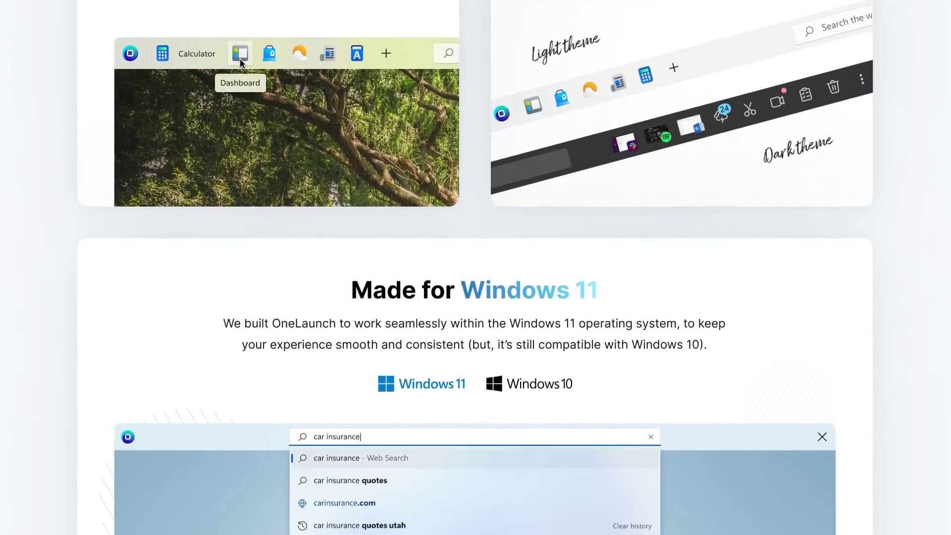
scroll(476, 267, "down", 3)
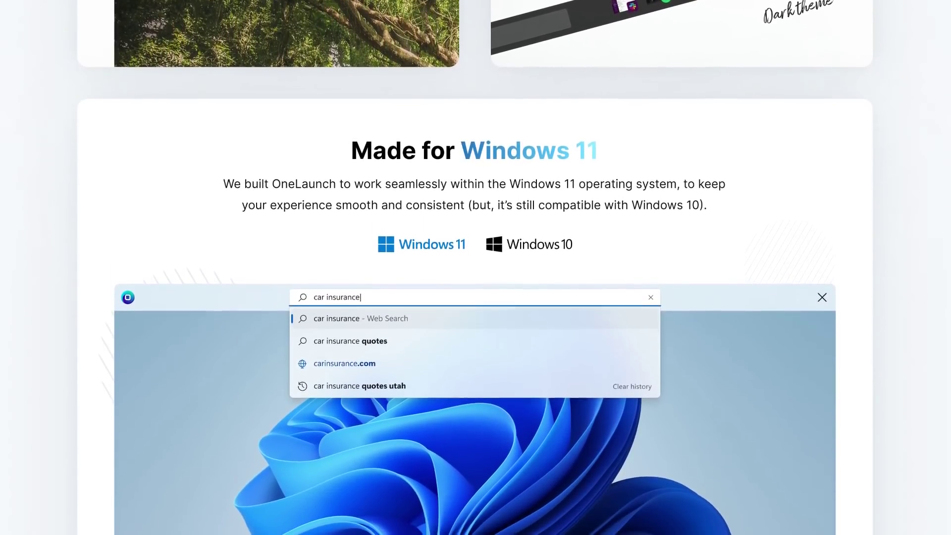
scroll(475, 267, "down", 2)
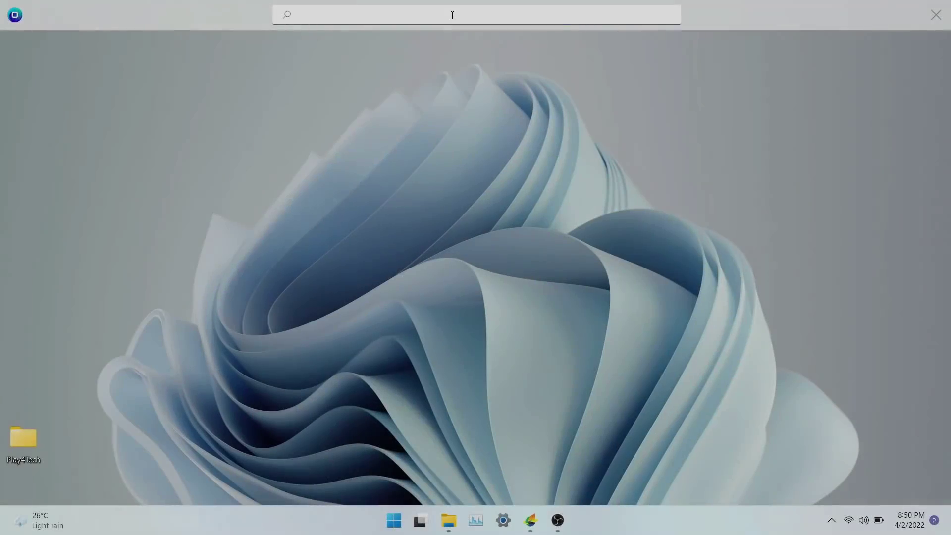
Search the web for 'iphone 13' from the dock search bar
left_click(452, 15)
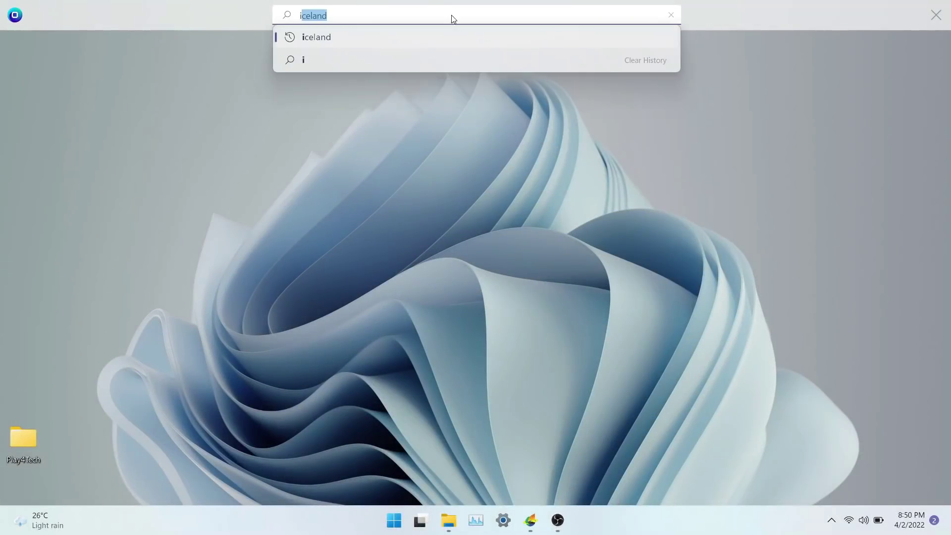
type("iphone 13")
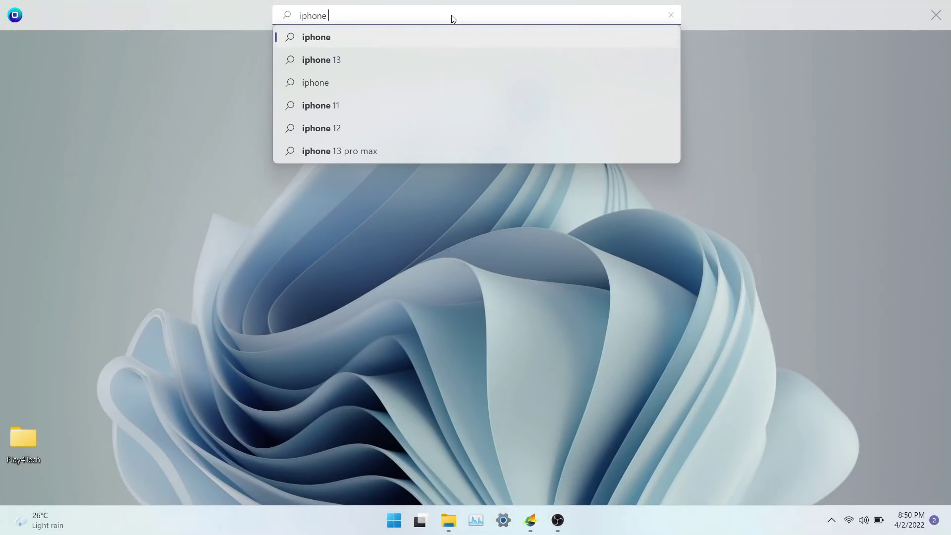
key("Return")
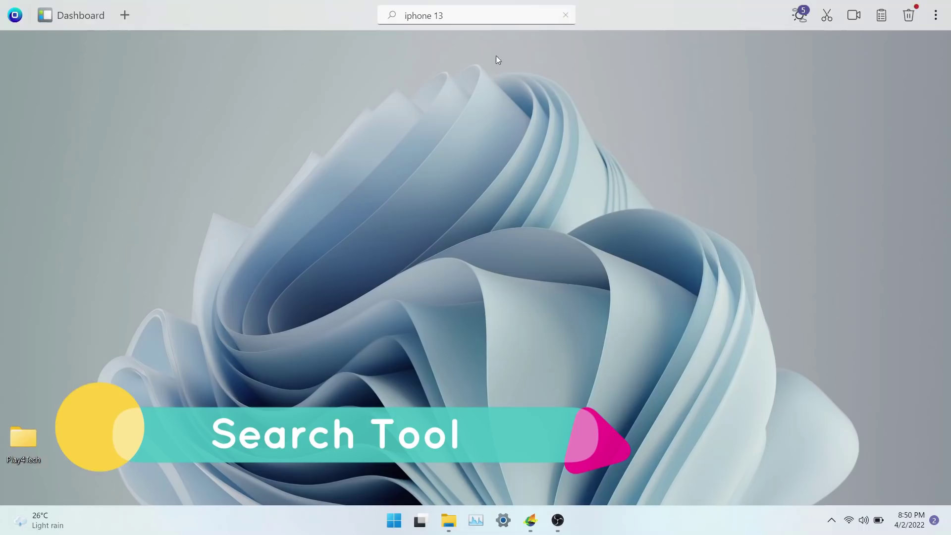
Clear the iphone 13 query, try the Start menu search, then expand the empty dock search
left_click(566, 15)
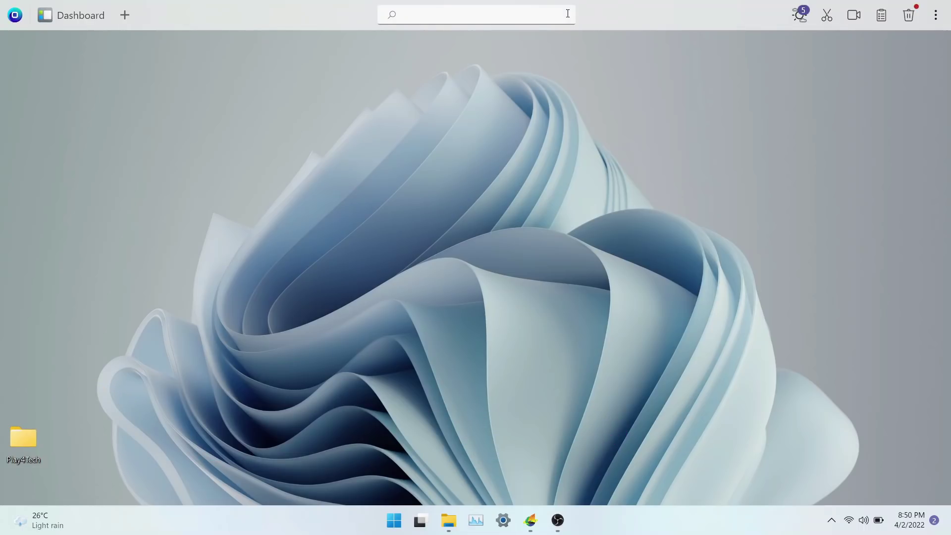
left_click(394, 520)
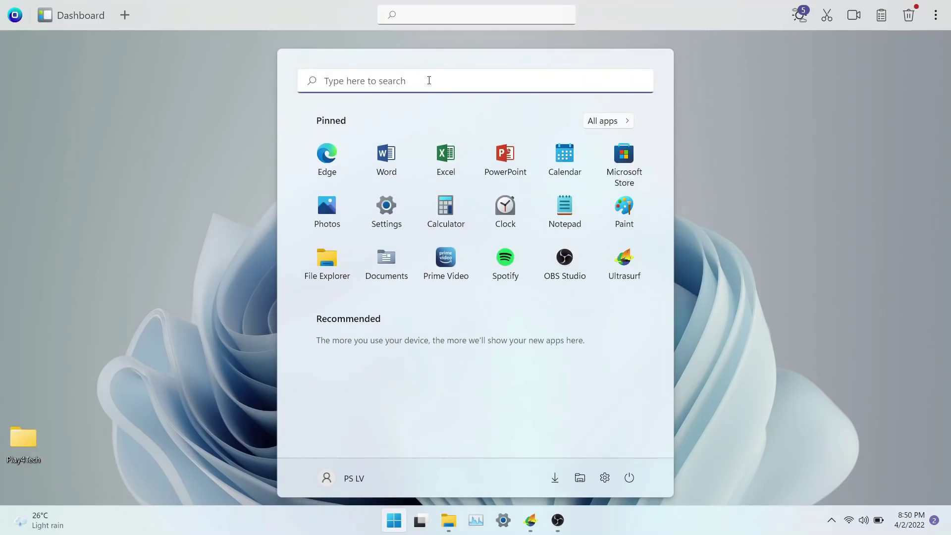
left_click(429, 80)
left_click(434, 13)
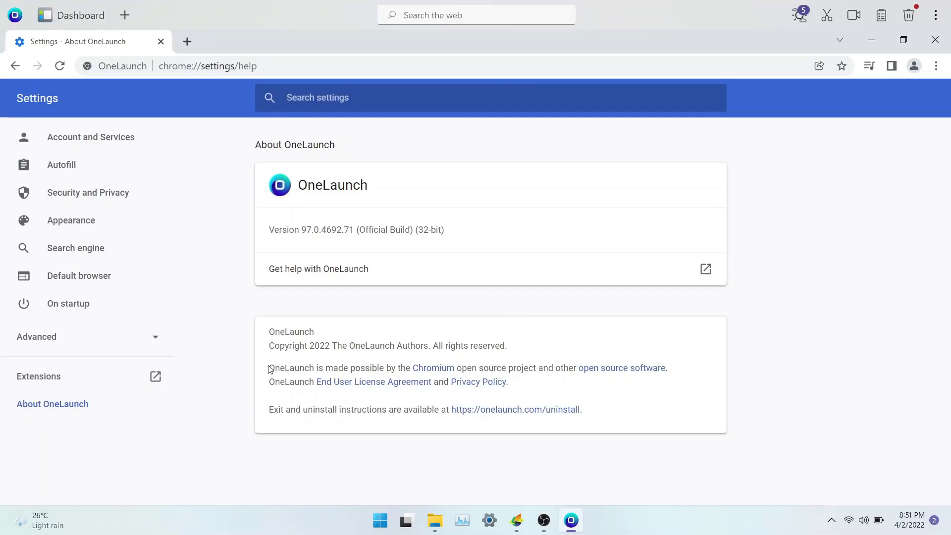
Highlight the Chromium open source credit line on the About page, then deselect it
left_click_drag(272, 366, 454, 369)
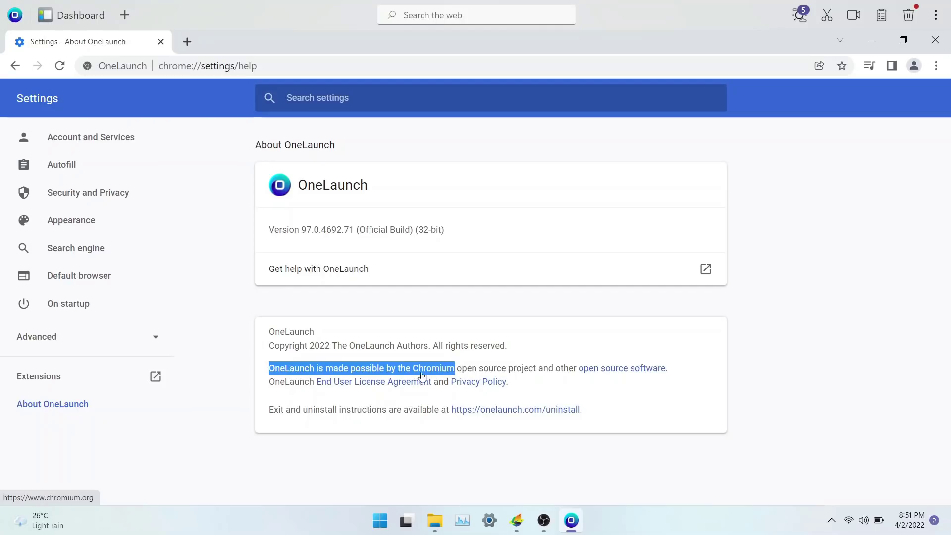
left_click(238, 356)
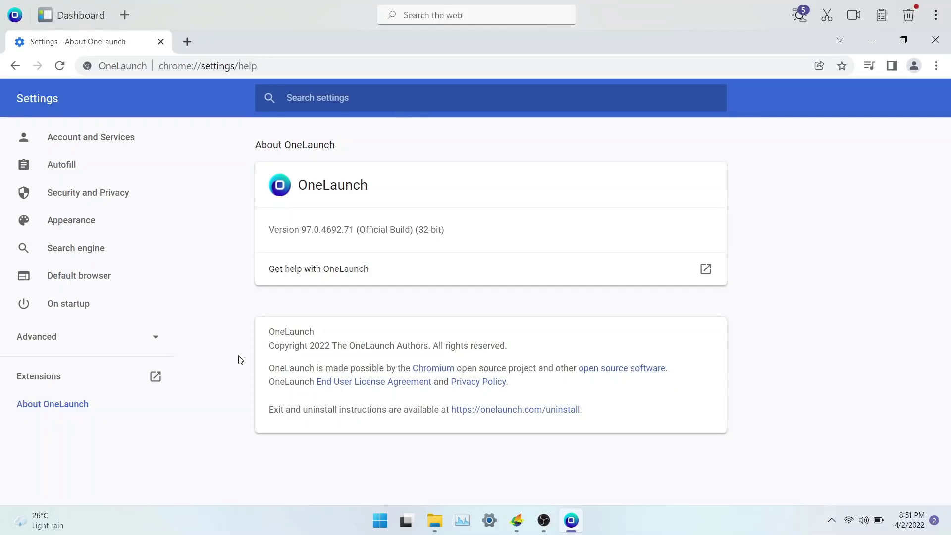
Close the browser, search 'dogs' from the dock and scroll the results
left_click(159, 41)
left_click(442, 16)
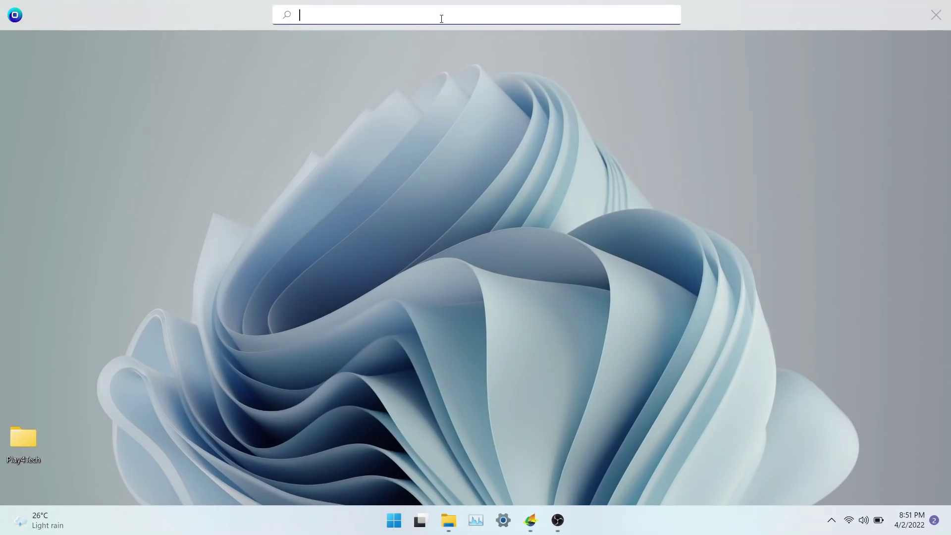
type("dogs")
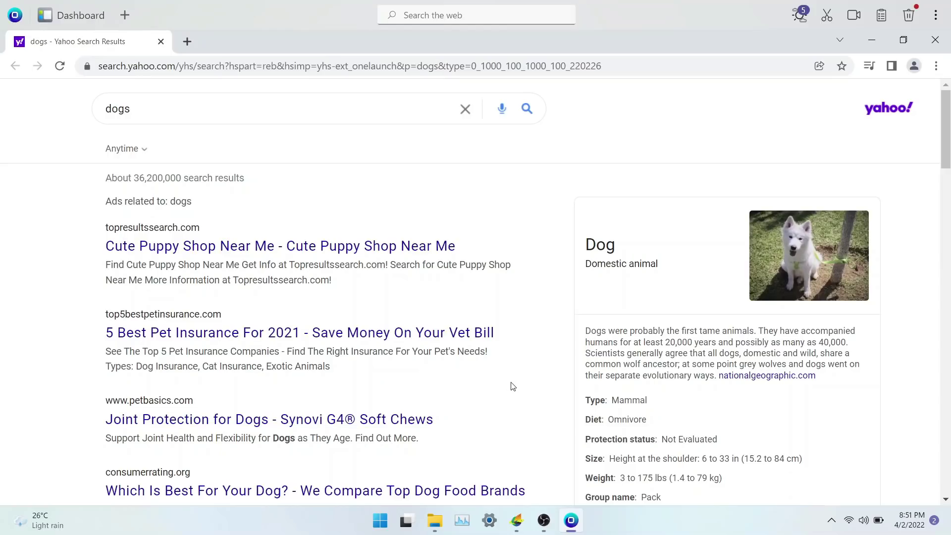
scroll(510, 385, "down", 2)
scroll(512, 386, "down", 1)
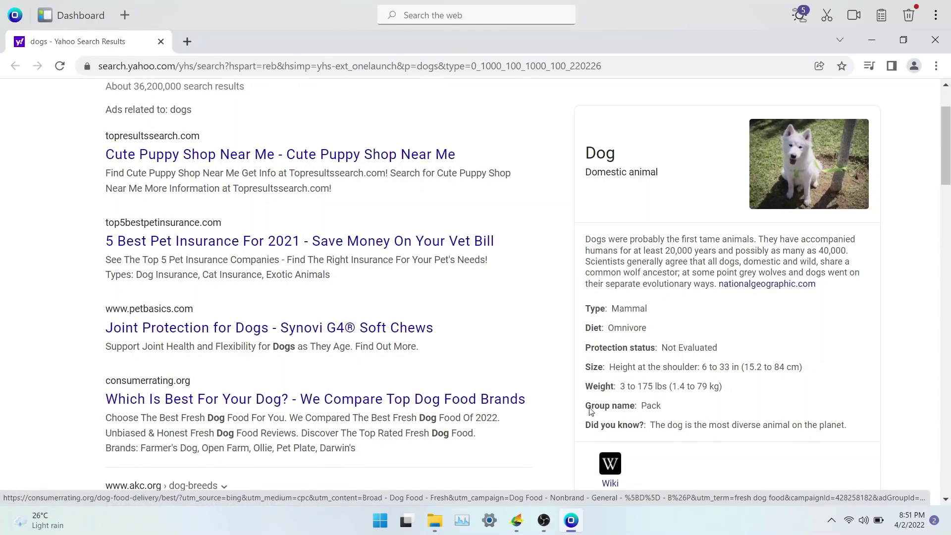
Search 'finland' from the dock and scroll to the Finland country panel
left_click(469, 15)
type("finland")
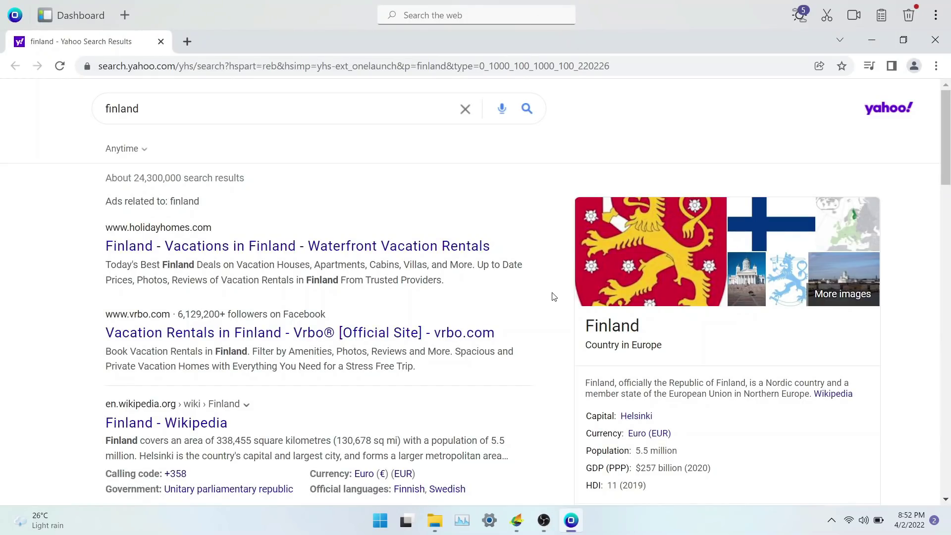
scroll(553, 296, "down", 2)
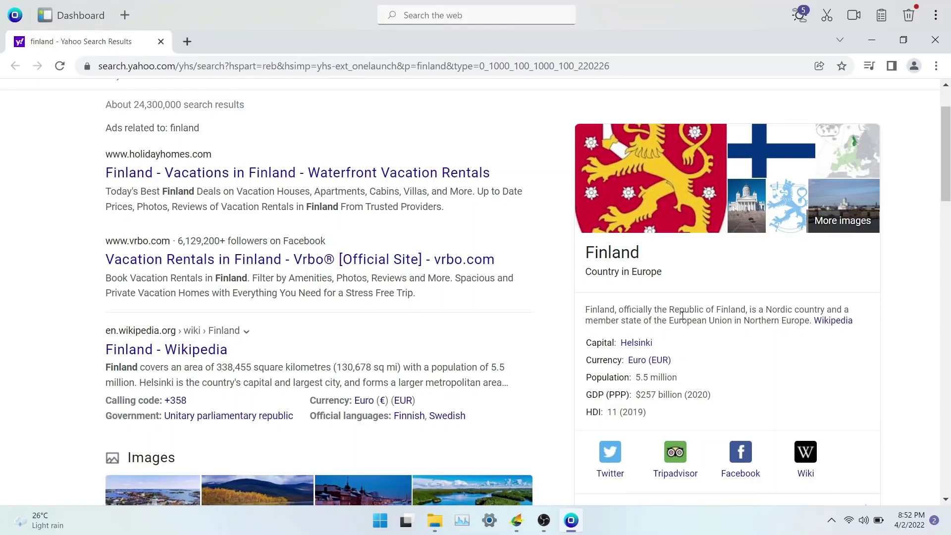
key("alt+Left")
Browse the Chrome Web Store extensions list, then close the browser window
left_click(636, 382)
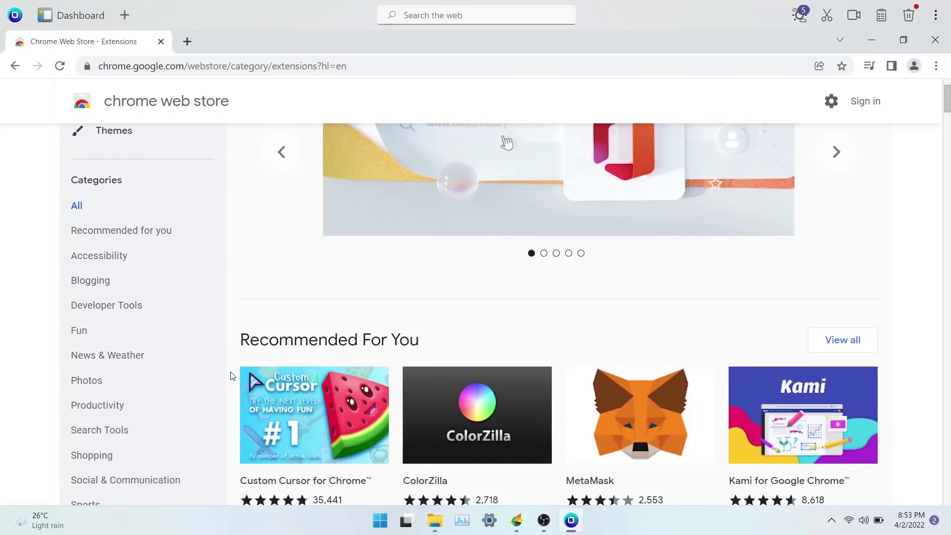
scroll(231, 375, "down", 8)
scroll(230, 375, "down", 15)
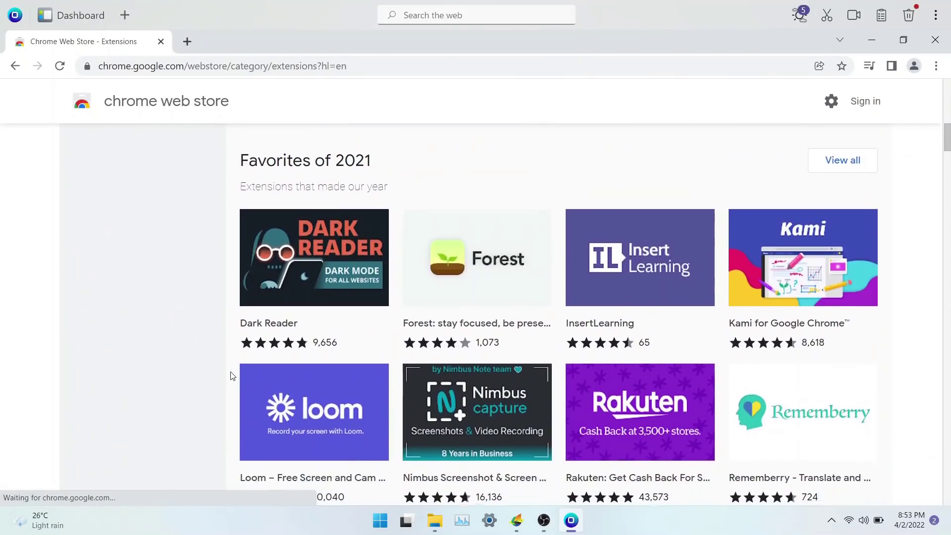
scroll(231, 375, "down", 12)
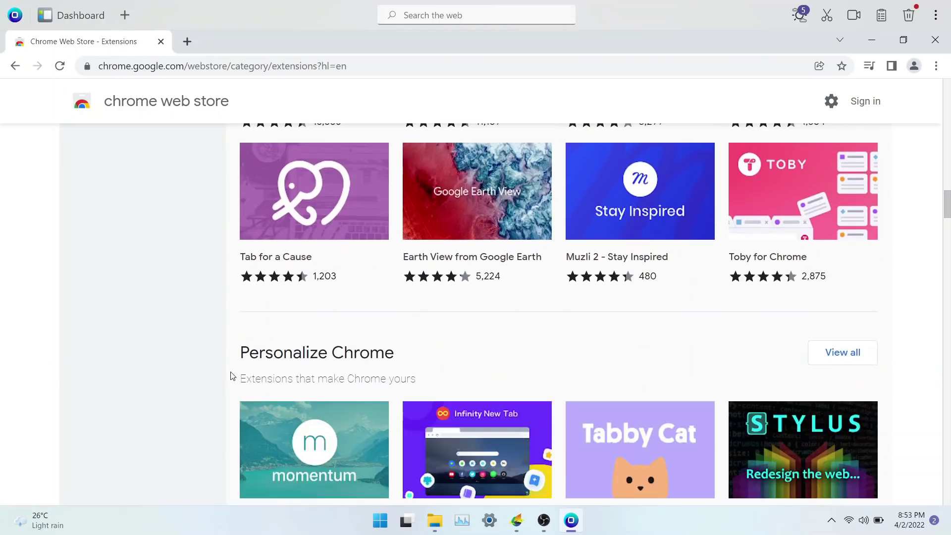
scroll(231, 376, "up", 20)
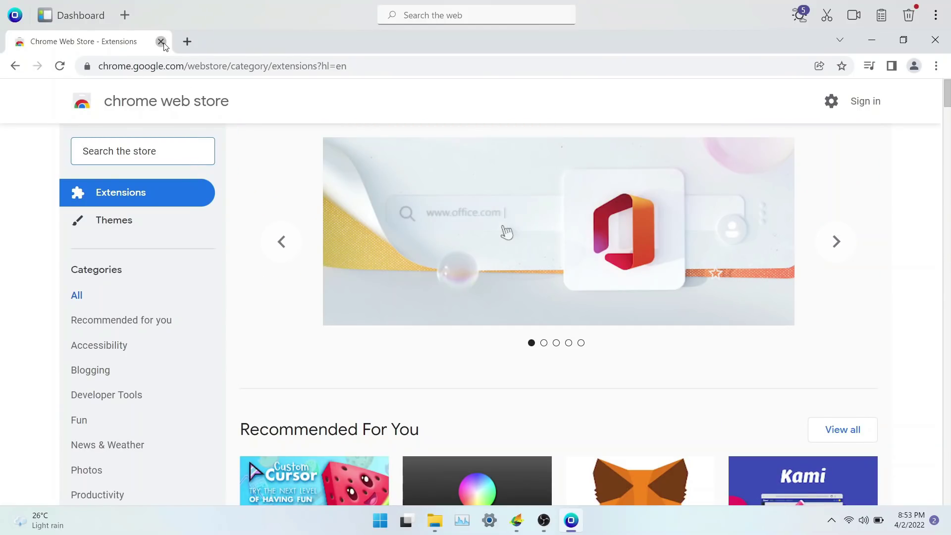
left_click(161, 41)
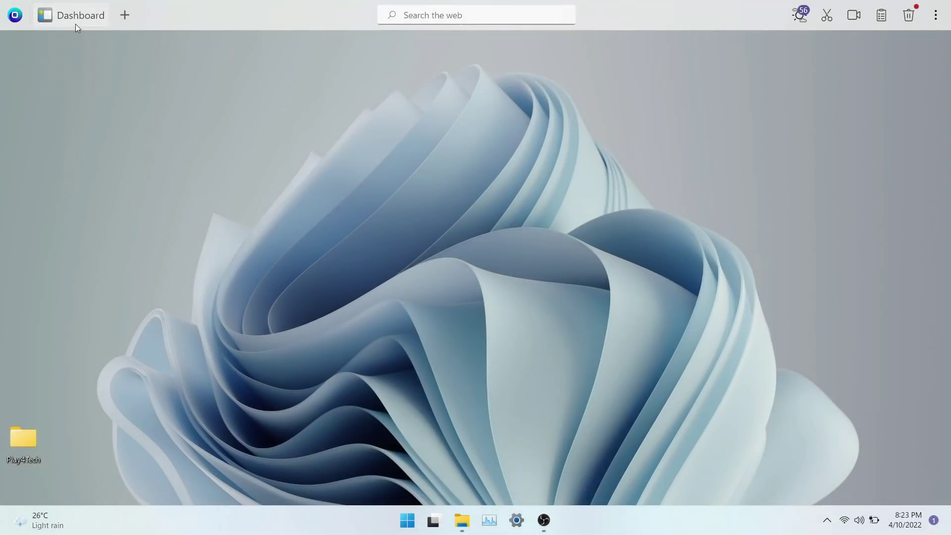
On the dashboard, toggle the weather between °C and °F, ending on °F, and set news to Money
left_click(75, 23)
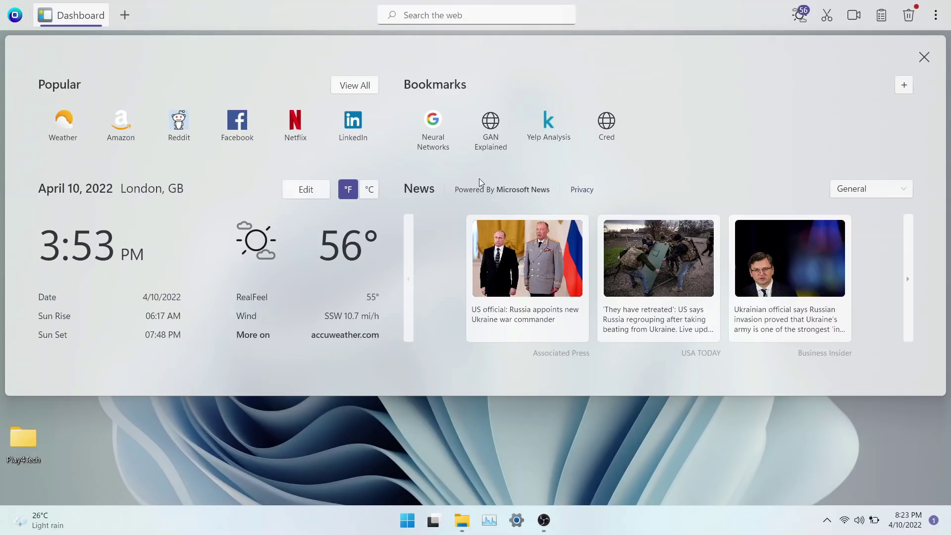
left_click(369, 190)
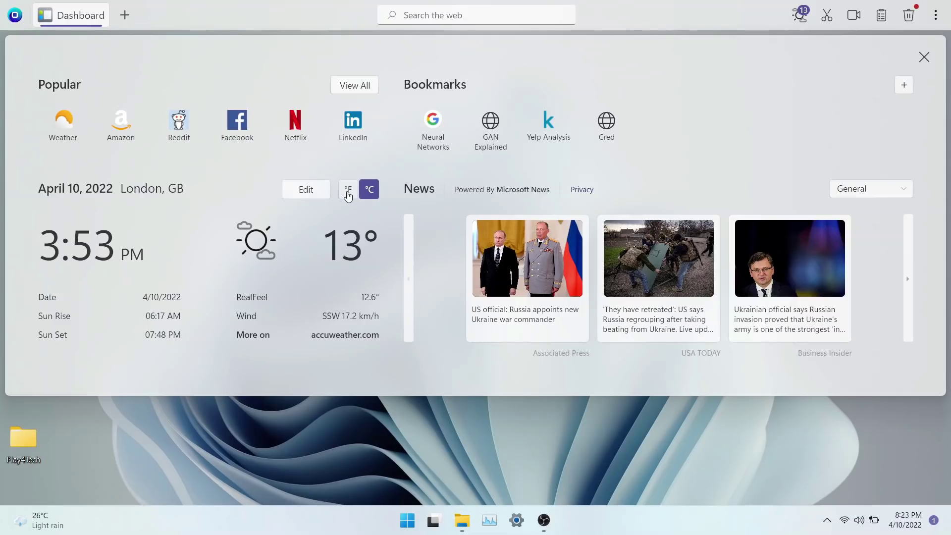
left_click(348, 193)
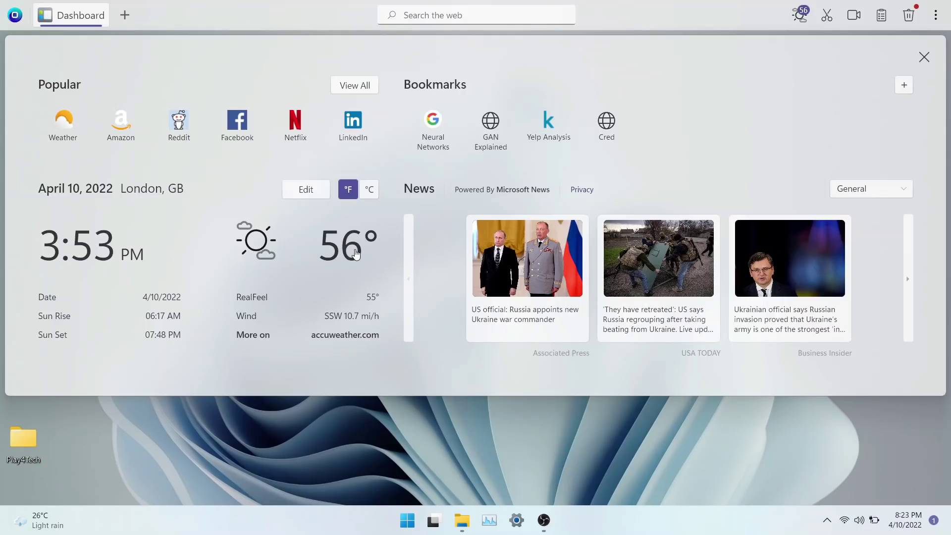
left_click(369, 190)
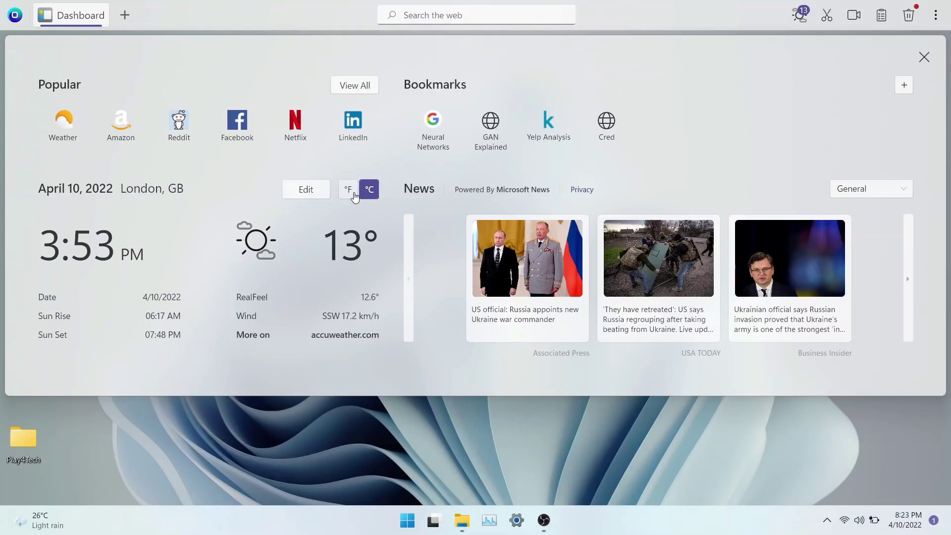
left_click(348, 190)
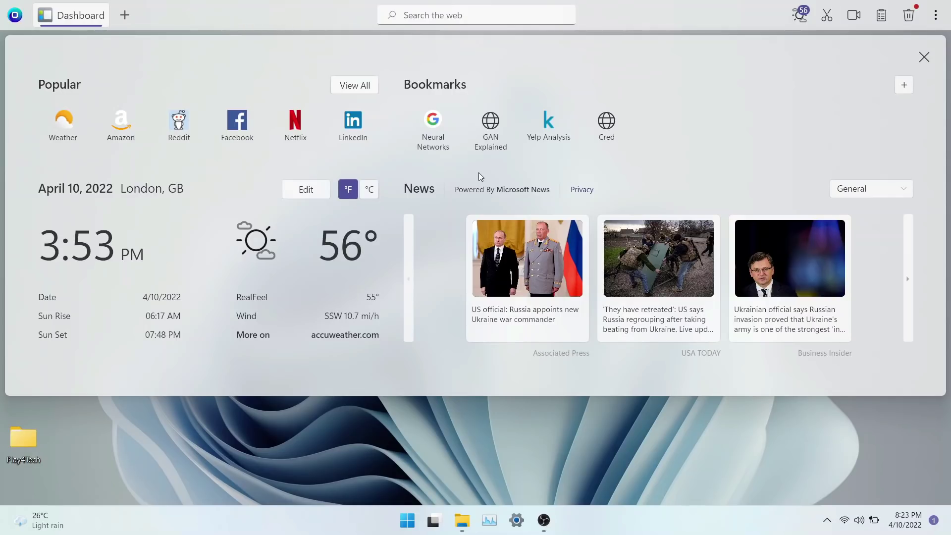
left_click(873, 187)
left_click(875, 283)
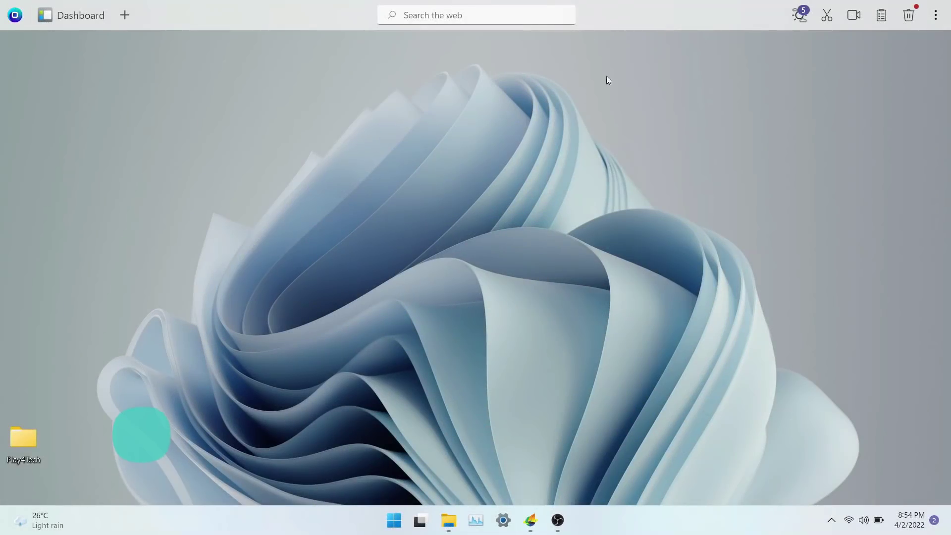
Open OneLaunch Settings from the dock menu and move through Browsing and Dock to General
left_click(933, 21)
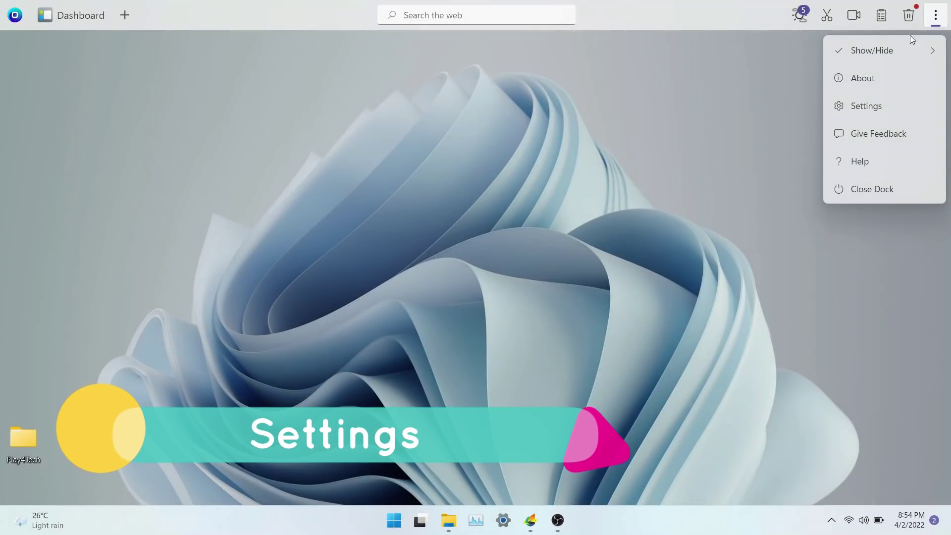
left_click(877, 113)
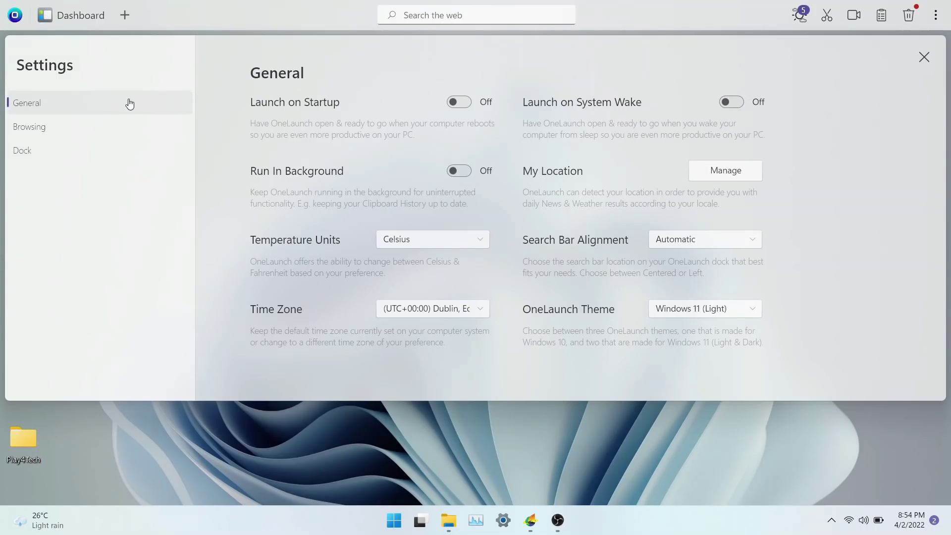
left_click(82, 127)
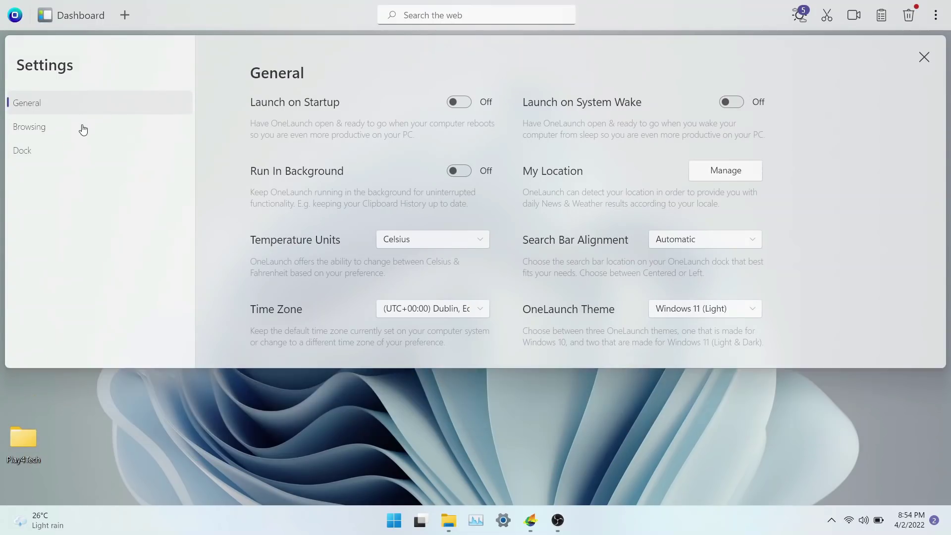
left_click(93, 156)
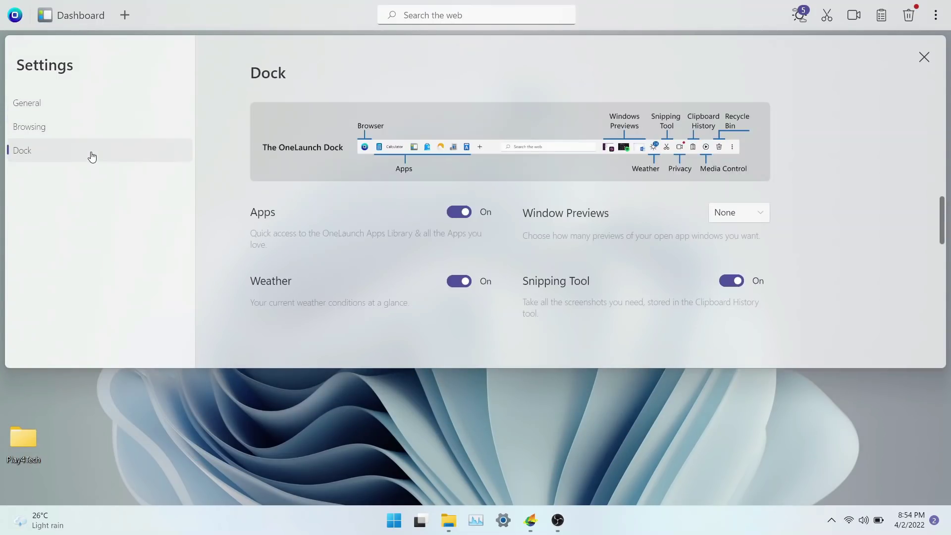
left_click(141, 108)
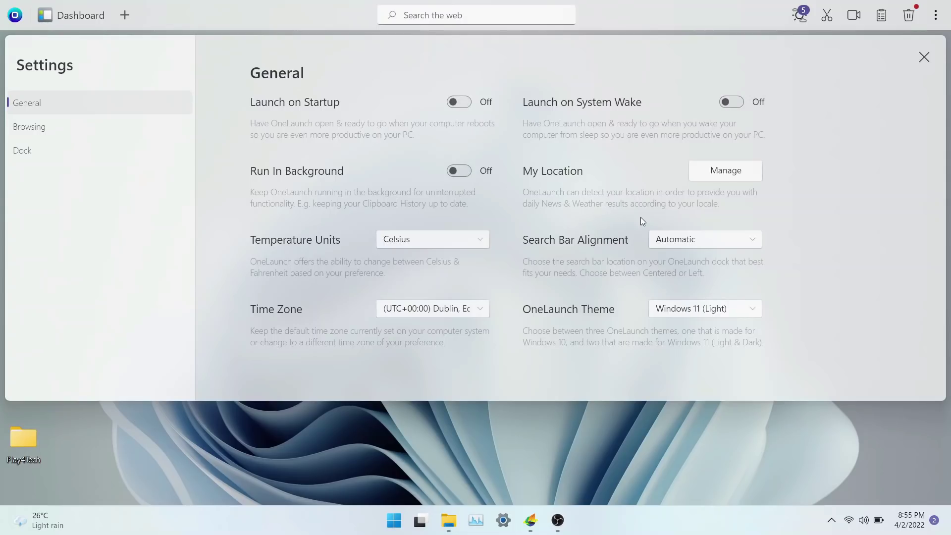
Set Search Bar Alignment to Left then Center, and try the Windows 11 (Dark) theme
left_click(668, 241)
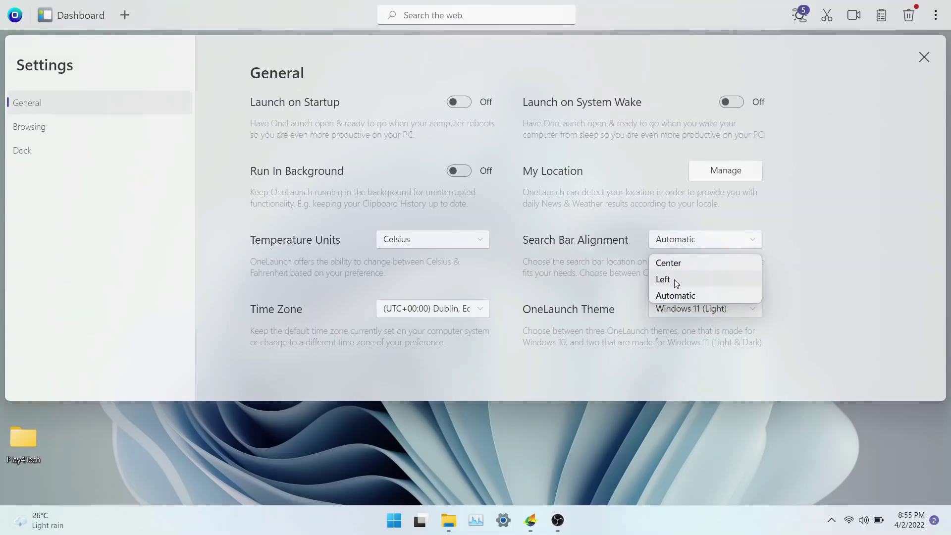
left_click(674, 279)
left_click(684, 243)
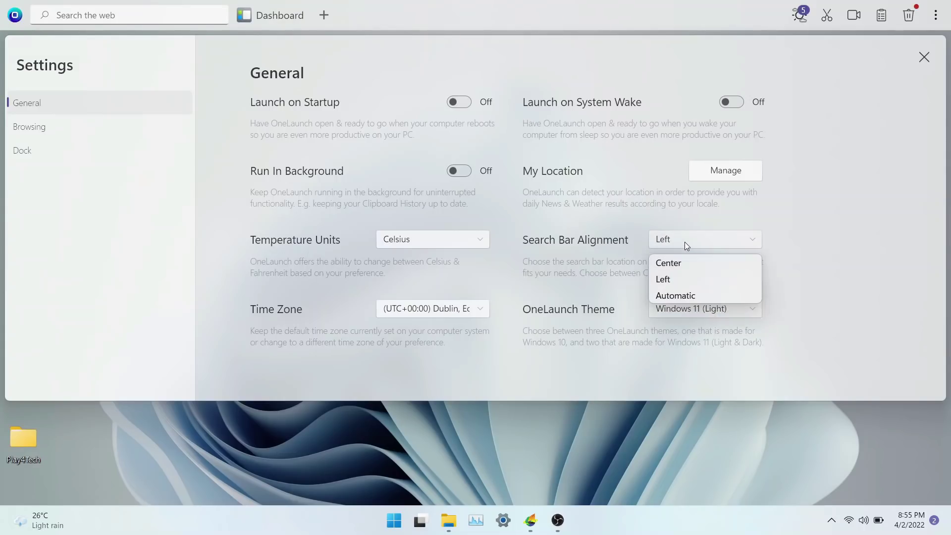
left_click(688, 264)
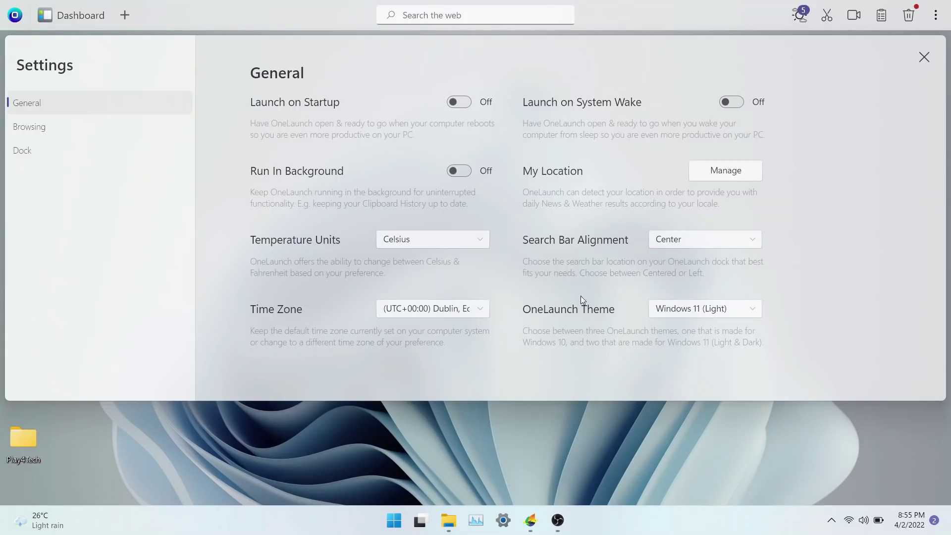
left_click(668, 309)
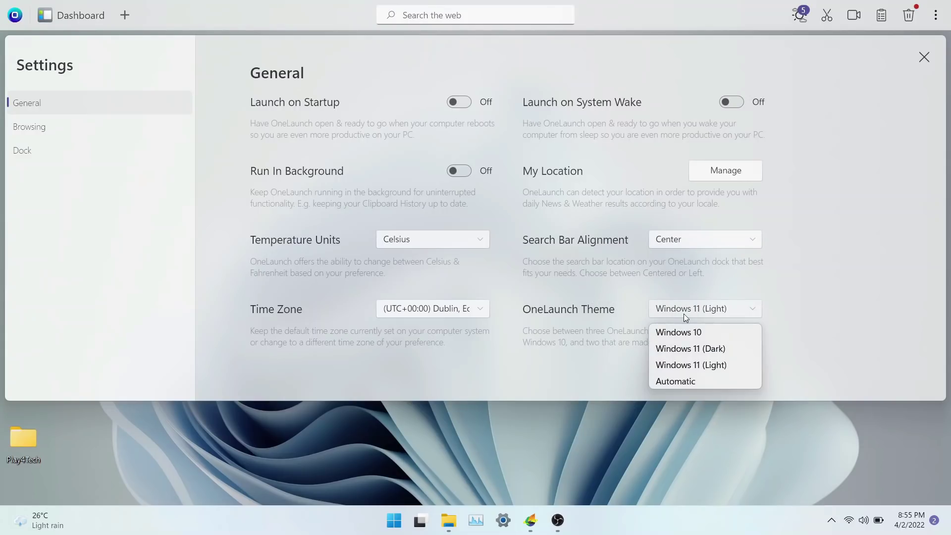
left_click(711, 349)
Keep Yahoo! as the search engine, then turn off Weather in the Dock settings
left_click(70, 127)
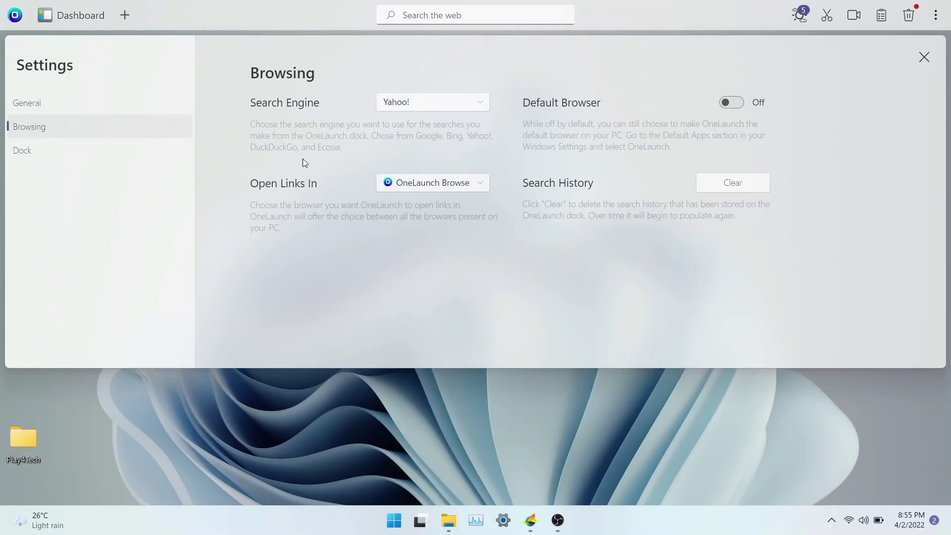
left_click(446, 102)
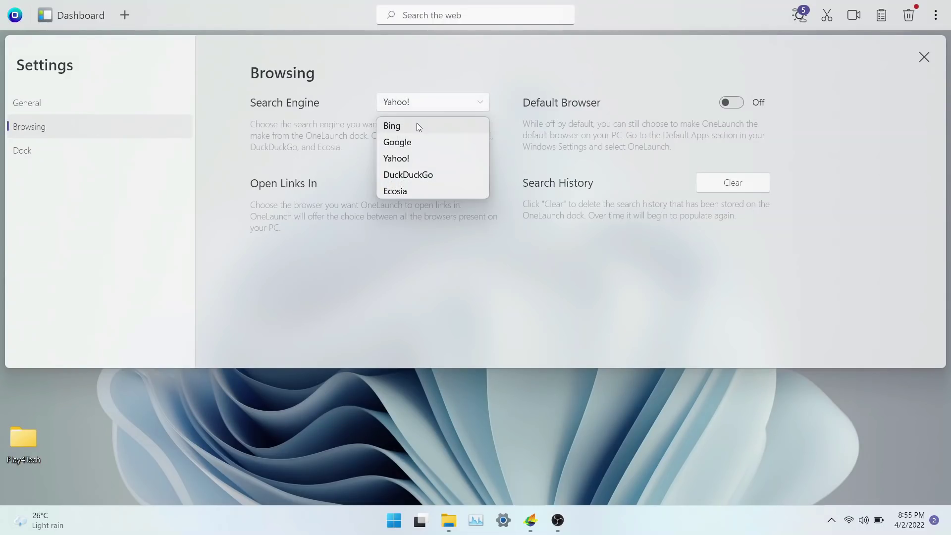
left_click(417, 161)
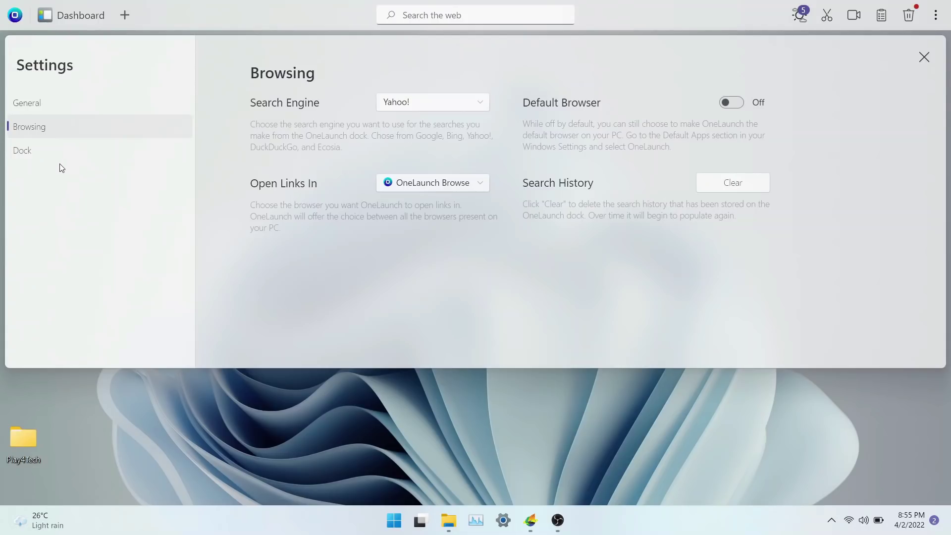
left_click(42, 152)
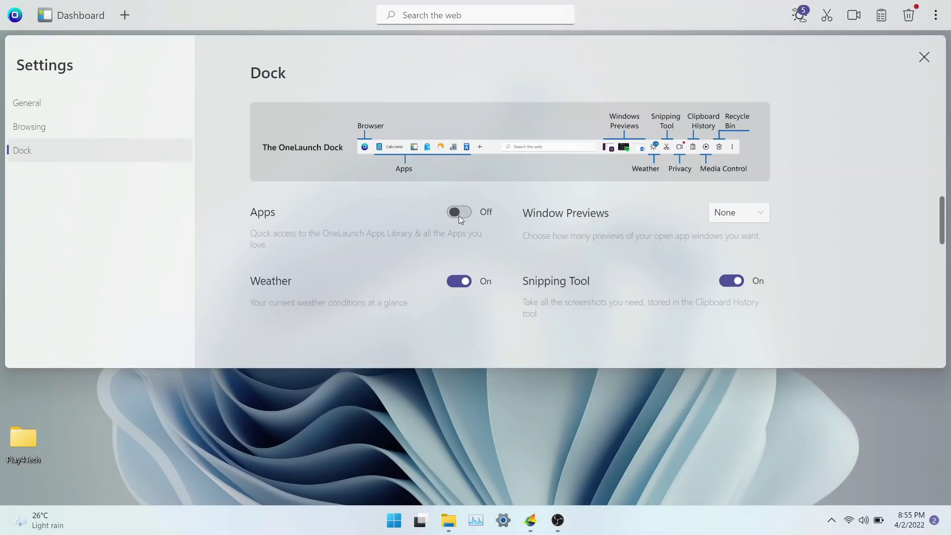
left_click(465, 286)
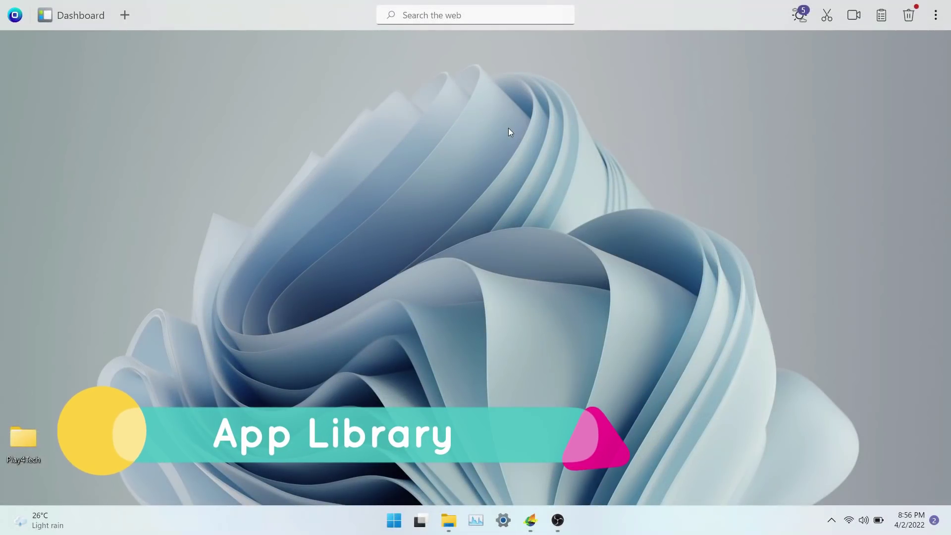
Pin the TV app from the Apps Library and open its channel panel
left_click(127, 15)
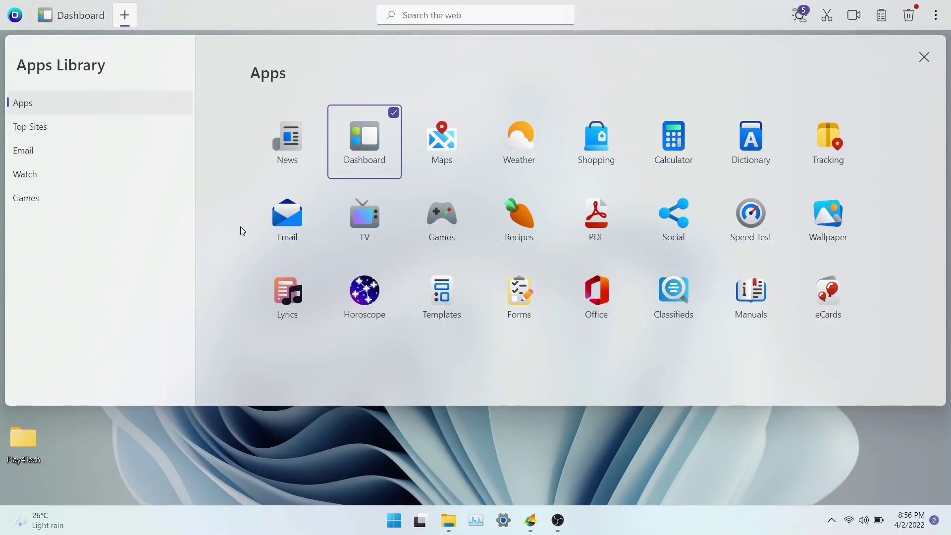
left_click(363, 237)
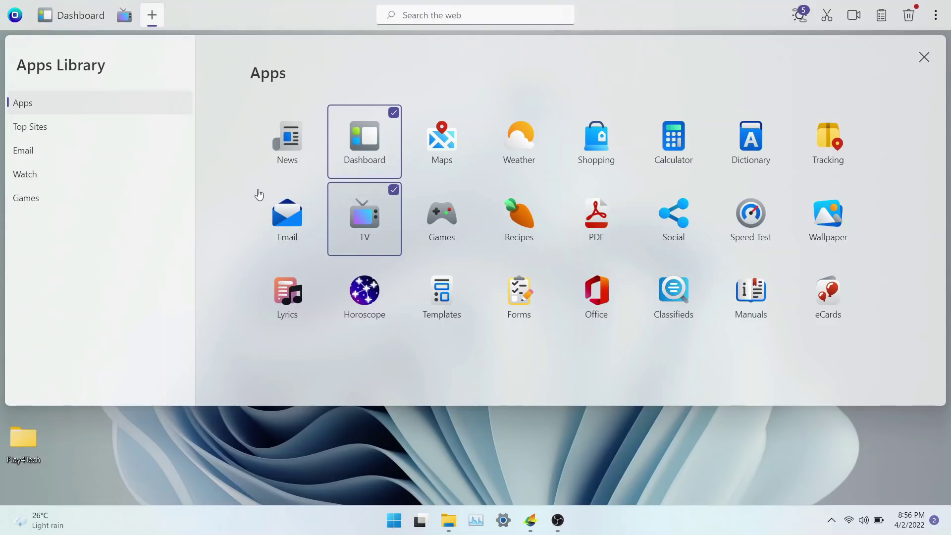
left_click(119, 13)
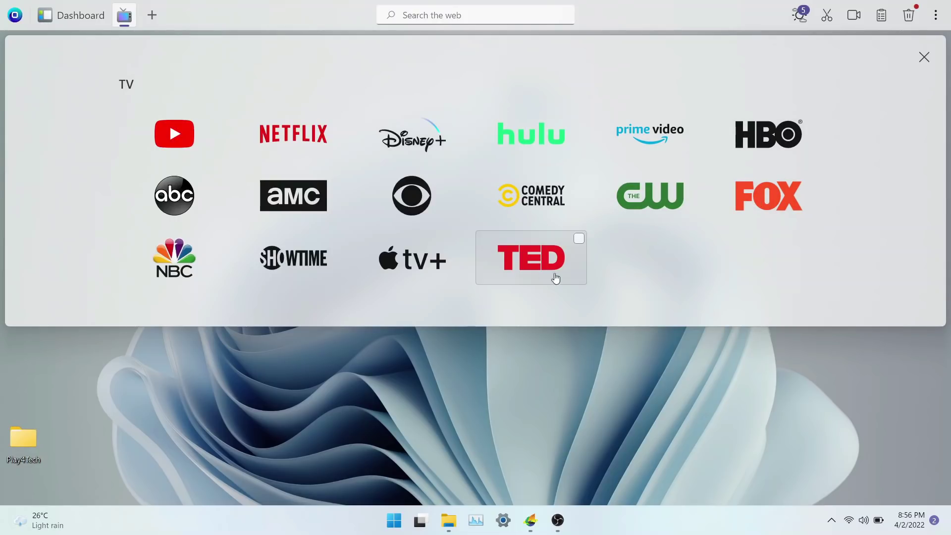
Pin the Maps app from the Apps Library and open the Maps panel
left_click(152, 15)
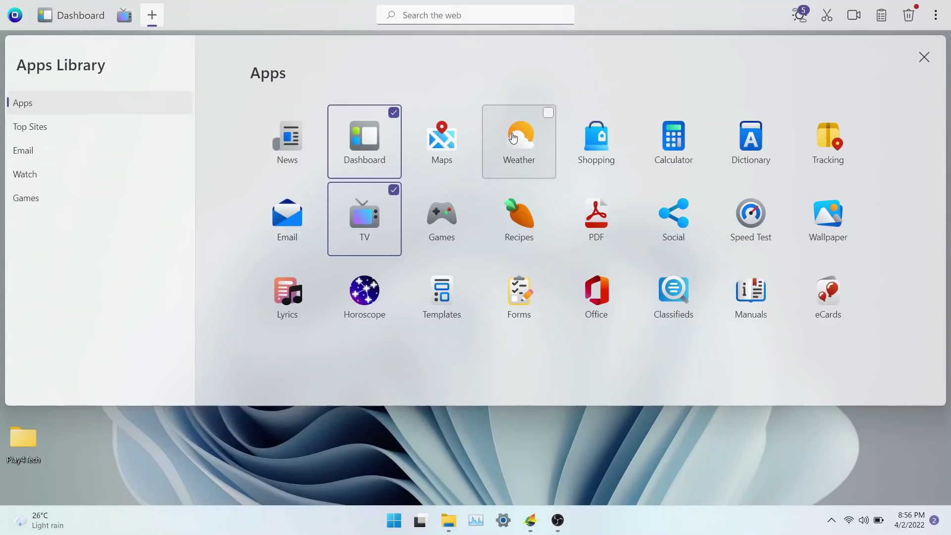
left_click(458, 151)
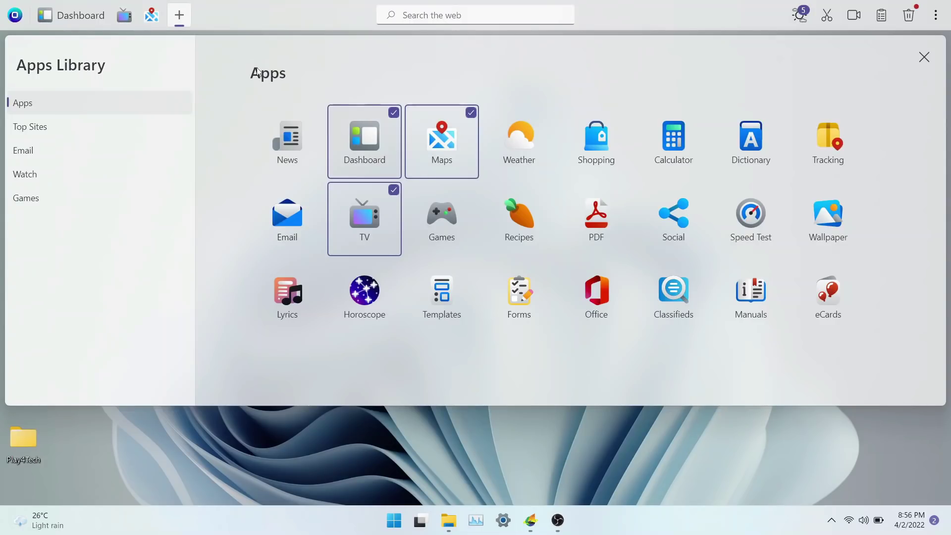
left_click(154, 22)
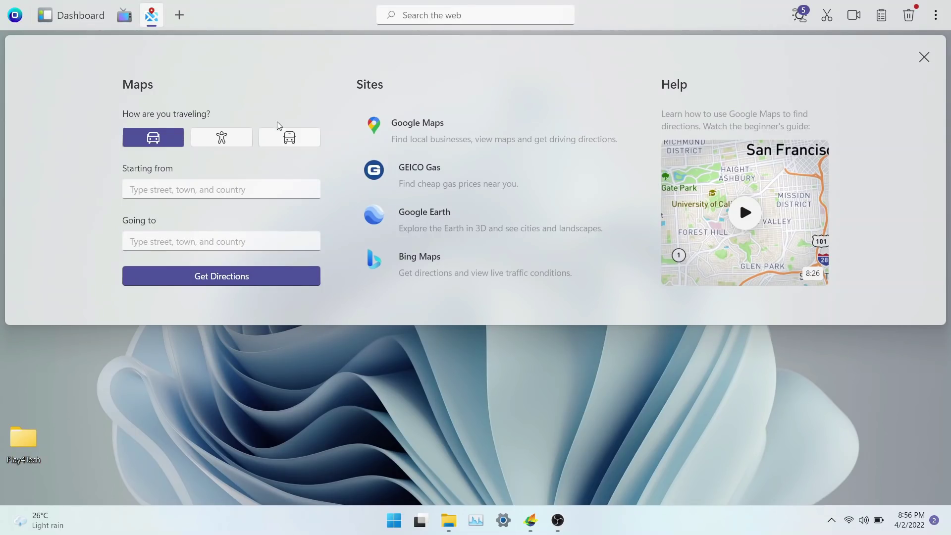
Get driving directions from Los Angeles to Houston in Google Maps (about 22 hr 19 min)
left_click(218, 189)
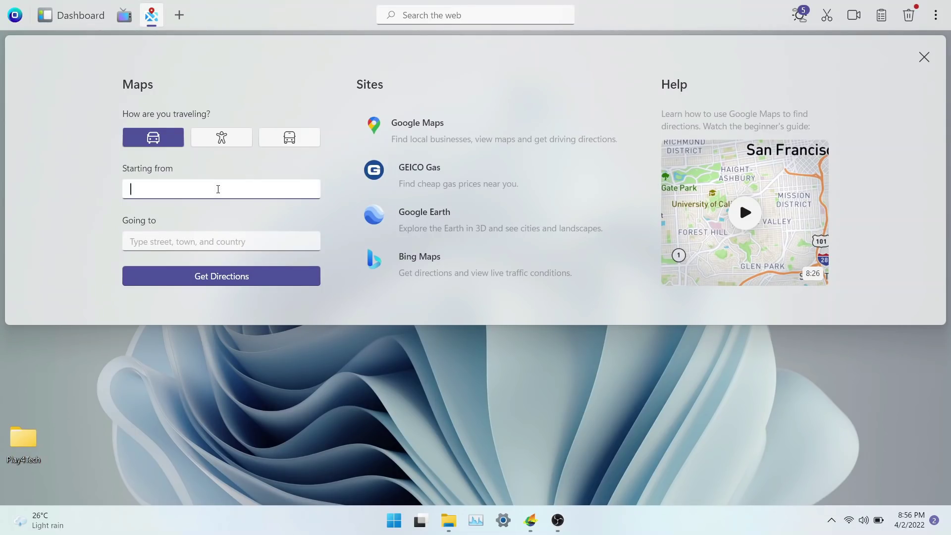
type("los angeles")
left_click(169, 240)
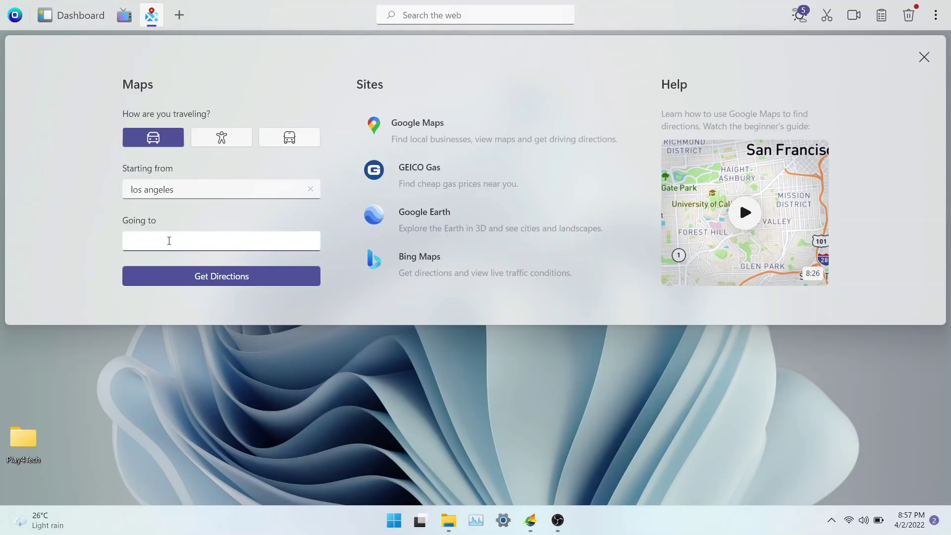
type("houston")
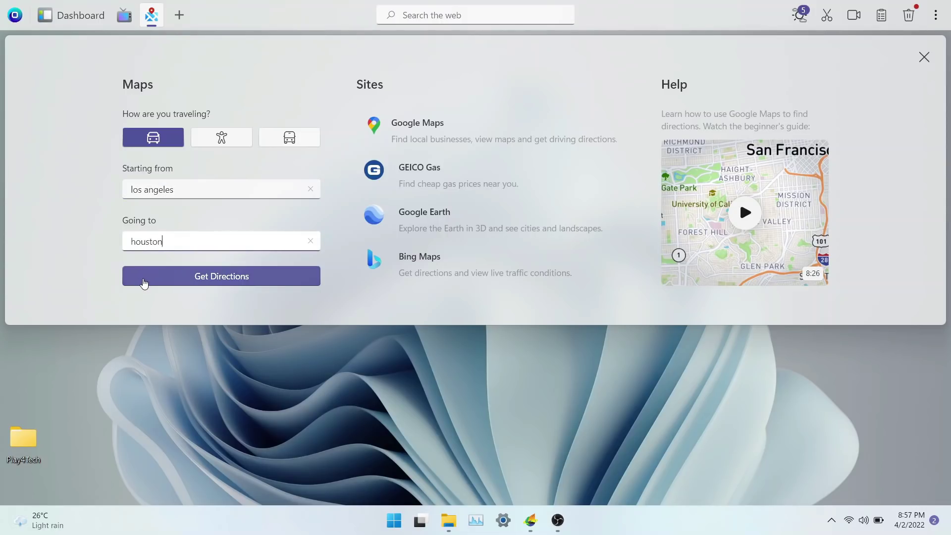
left_click(144, 283)
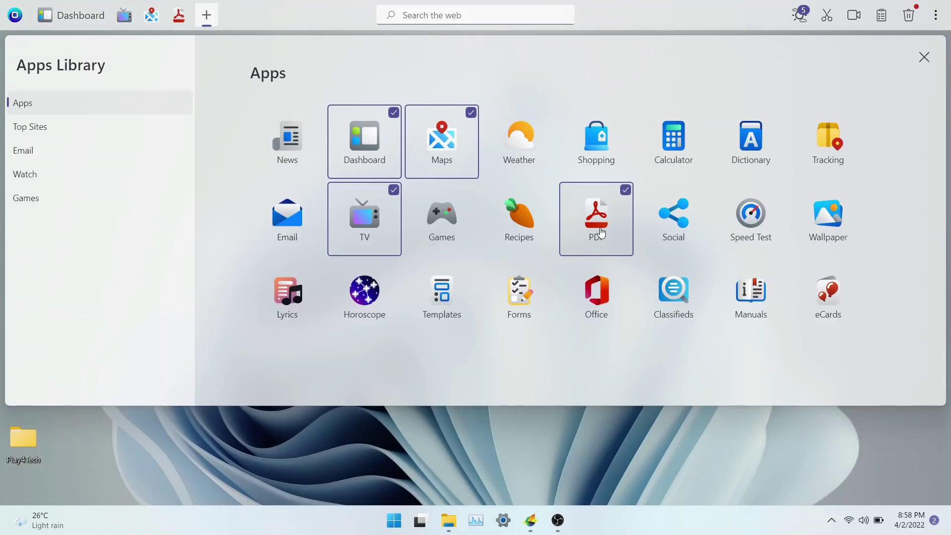
Pin the Recipes app to the dock from the apps library
left_click(178, 22)
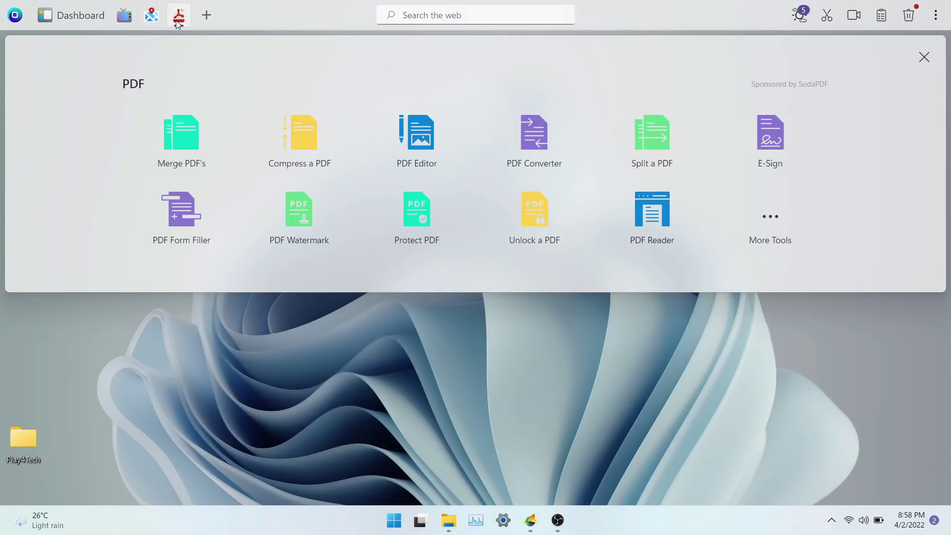
left_click(207, 15)
left_click(516, 214)
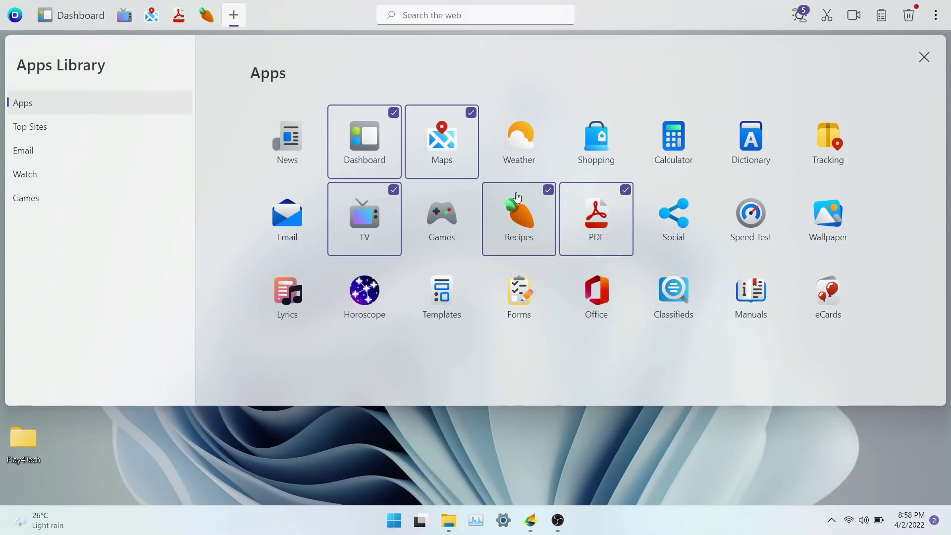
left_click(198, 21)
Search allrecipes for 'pizza' and scroll through the recipe results
left_click(203, 20)
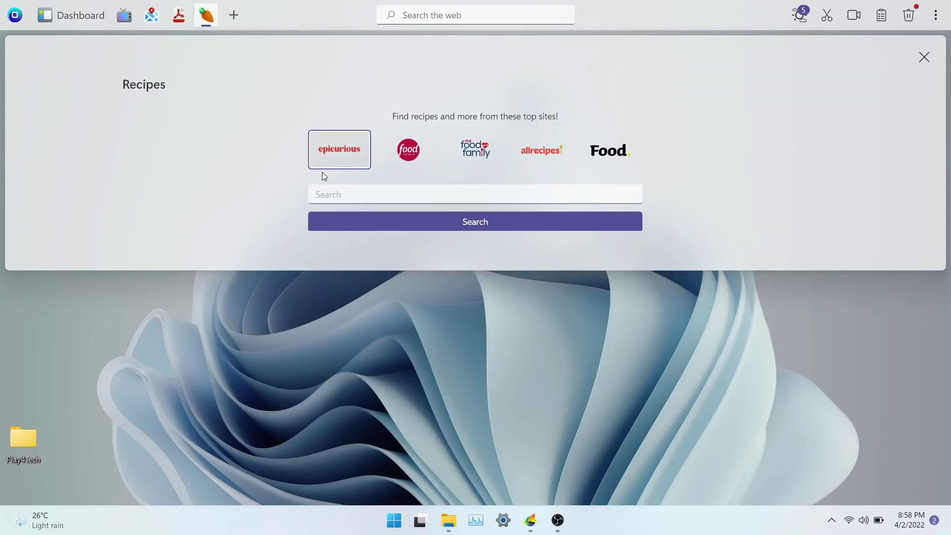
left_click(360, 192)
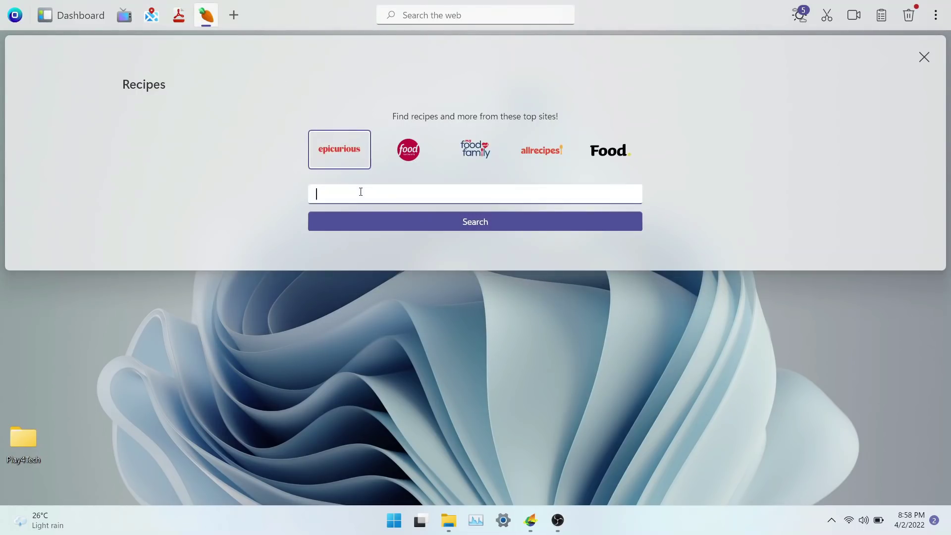
left_click(540, 149)
left_click(429, 198)
type("p")
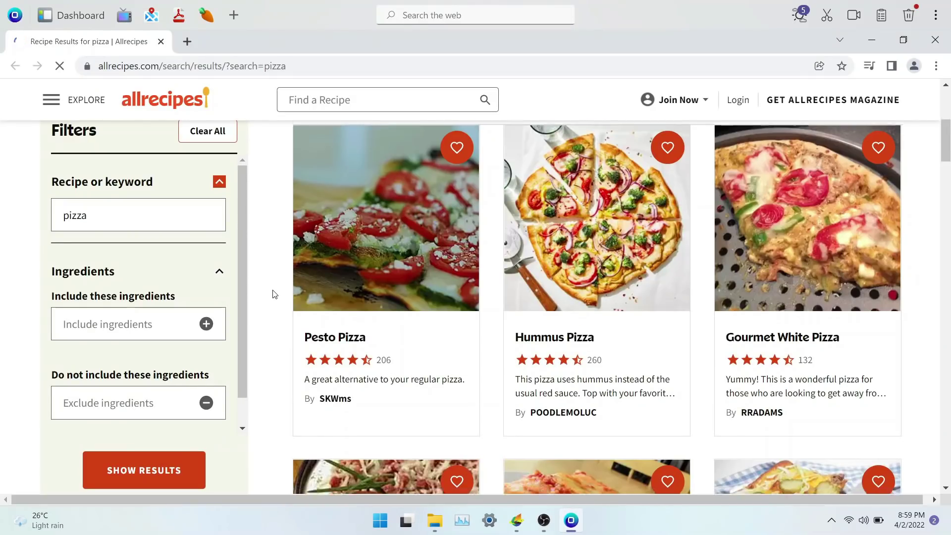
scroll(274, 295, "down", 5)
scroll(274, 294, "down", 10)
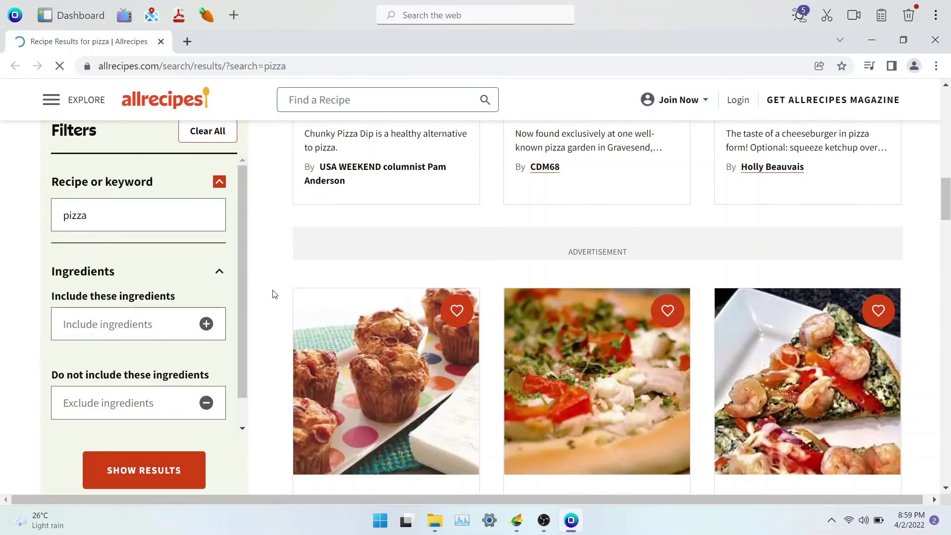
scroll(274, 295, "down", 4)
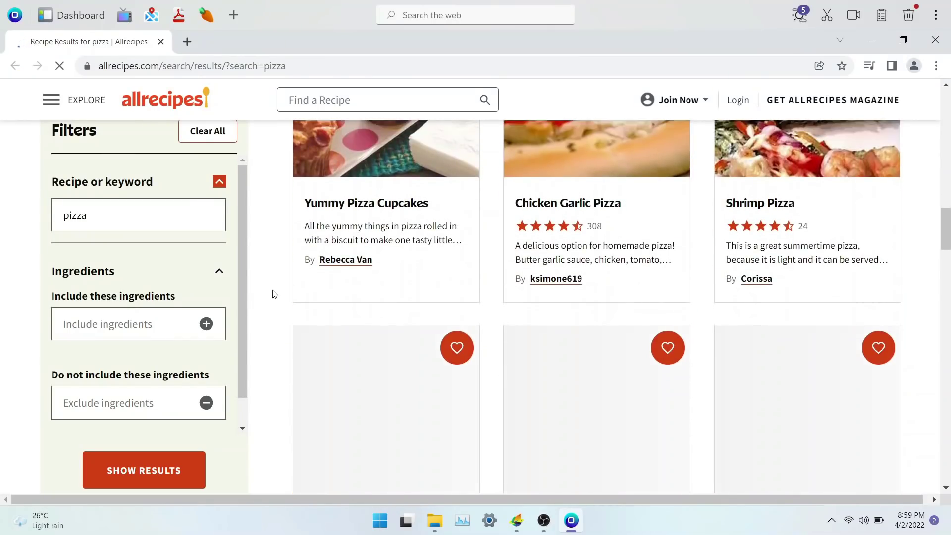
scroll(273, 295, "down", 5)
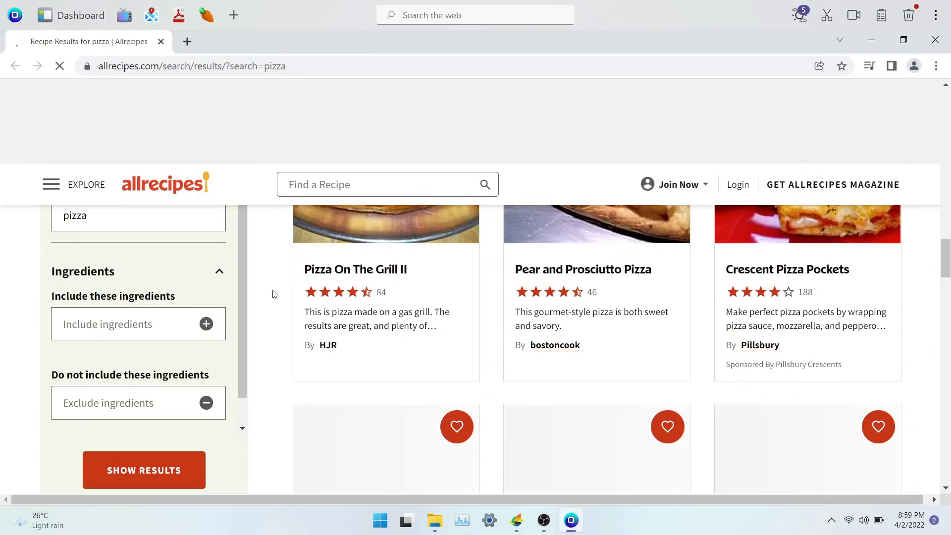
Pin the Calculator, Forms and Wallpaper tiles from the apps library to the dock
left_click(233, 15)
left_click(702, 158)
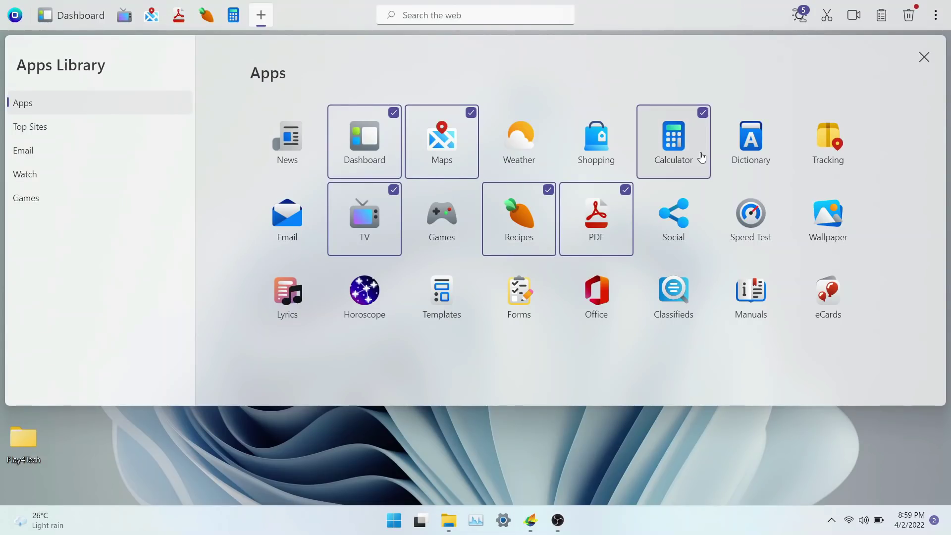
left_click(521, 316)
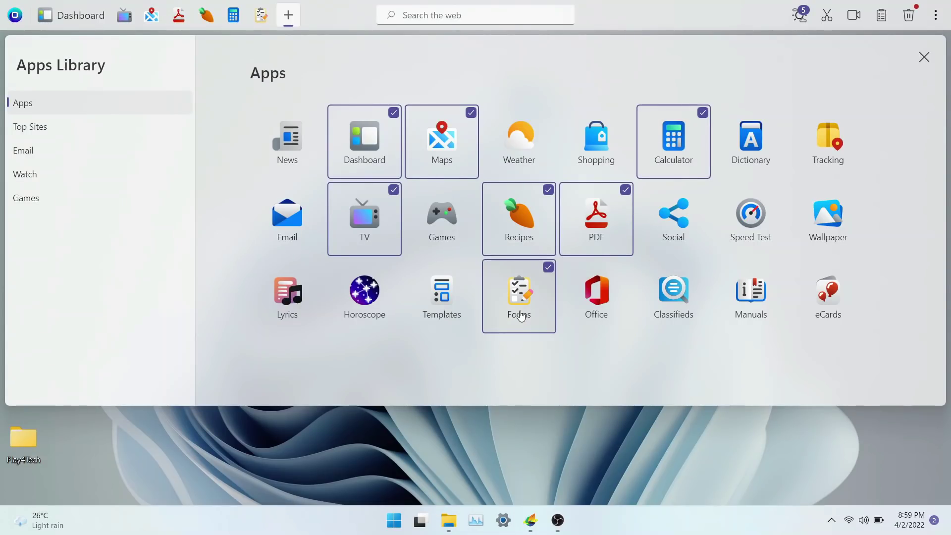
left_click(828, 241)
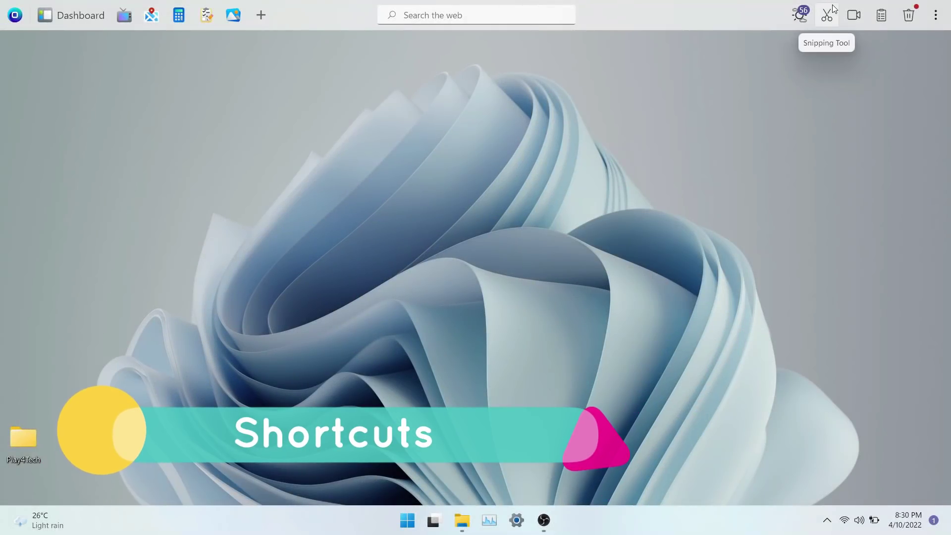
Snip the bottom-left desktop corner, then toggle Mic & Cam Access off and back on
left_click(828, 14)
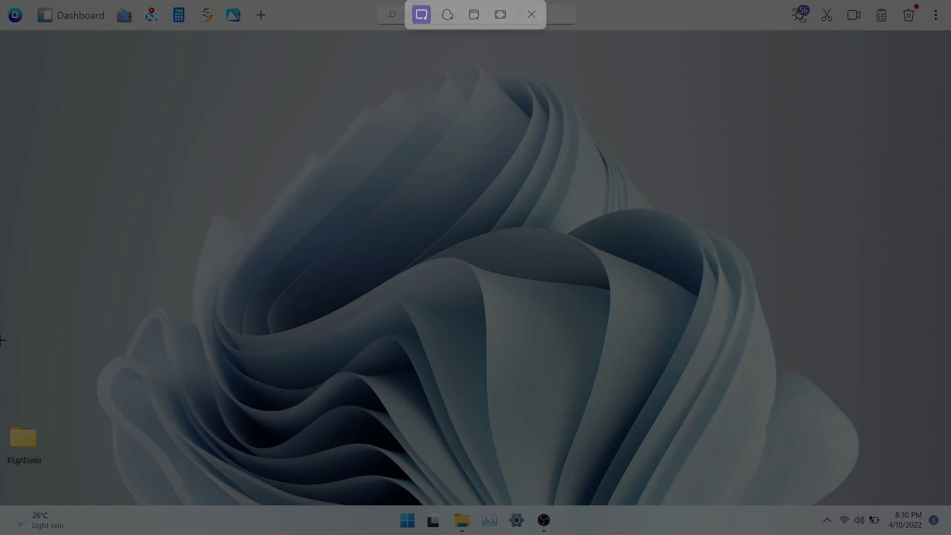
left_click_drag(2, 338, 87, 508)
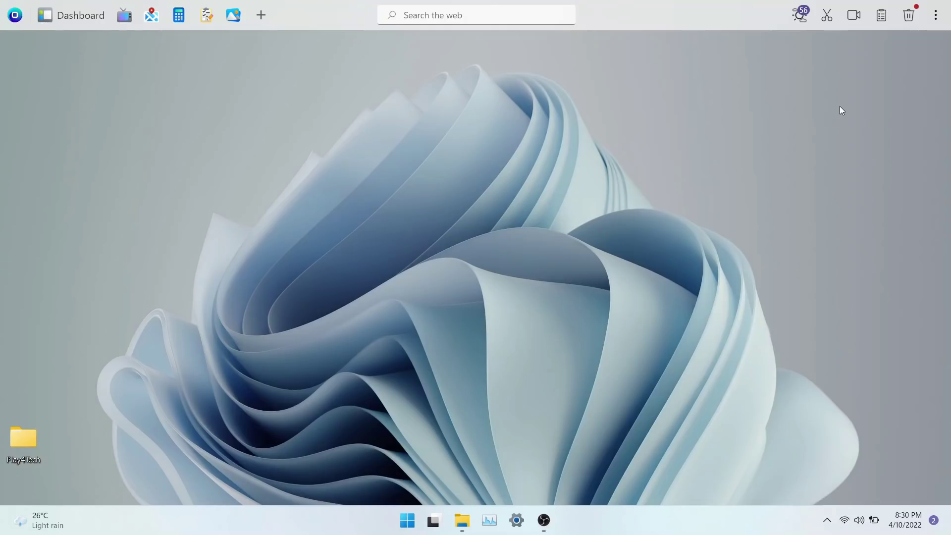
left_click(857, 16)
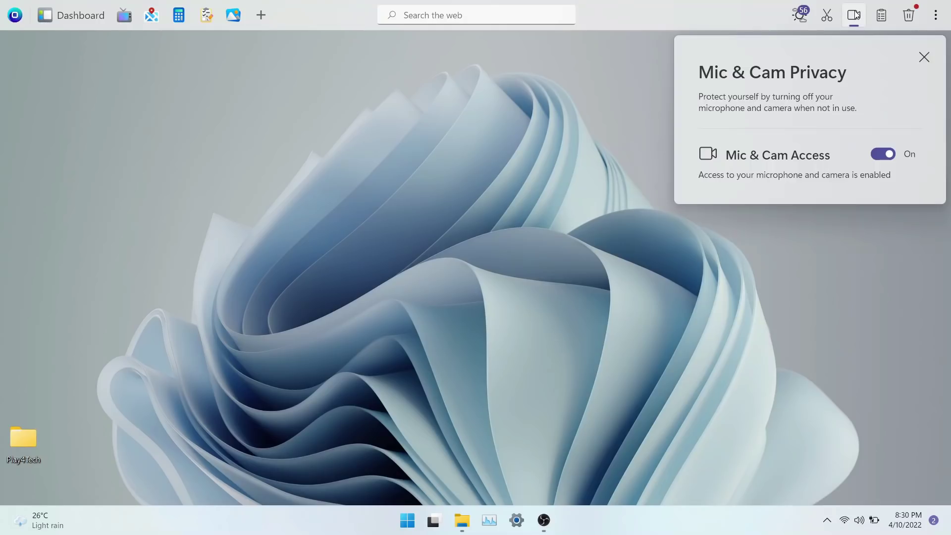
left_click(891, 157)
left_click(892, 157)
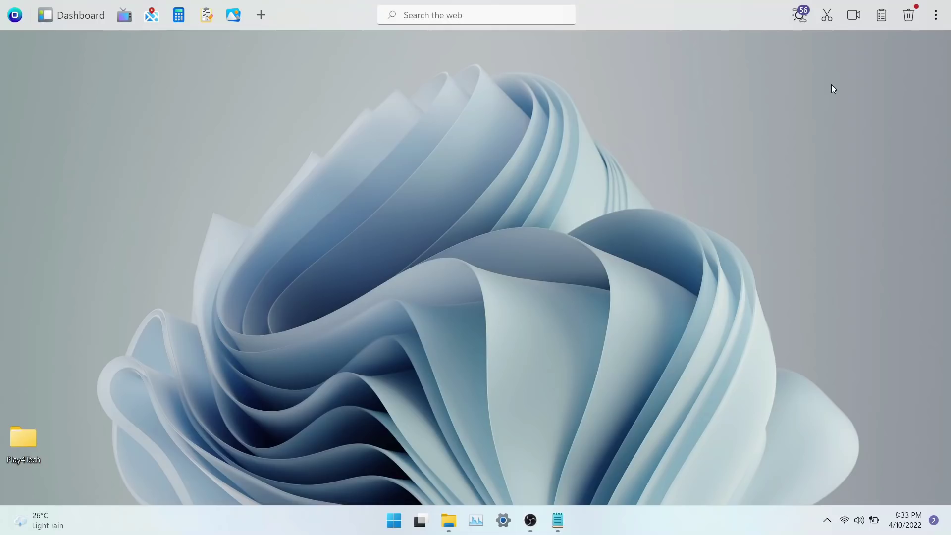
Copy 'Notepad app' from Notepad and confirm it appears in clipboard history
left_click(889, 24)
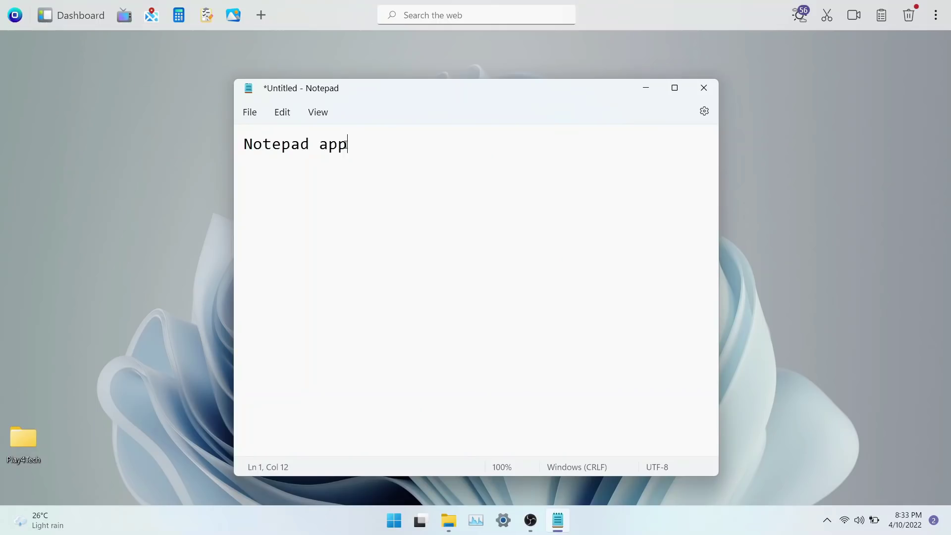
left_click_drag(348, 144, 242, 145)
right_click(261, 149)
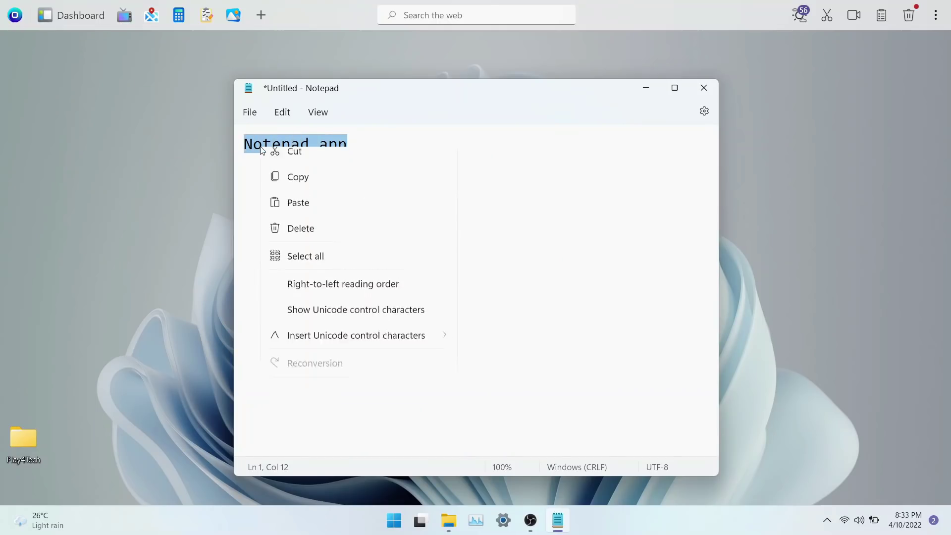
left_click(333, 213)
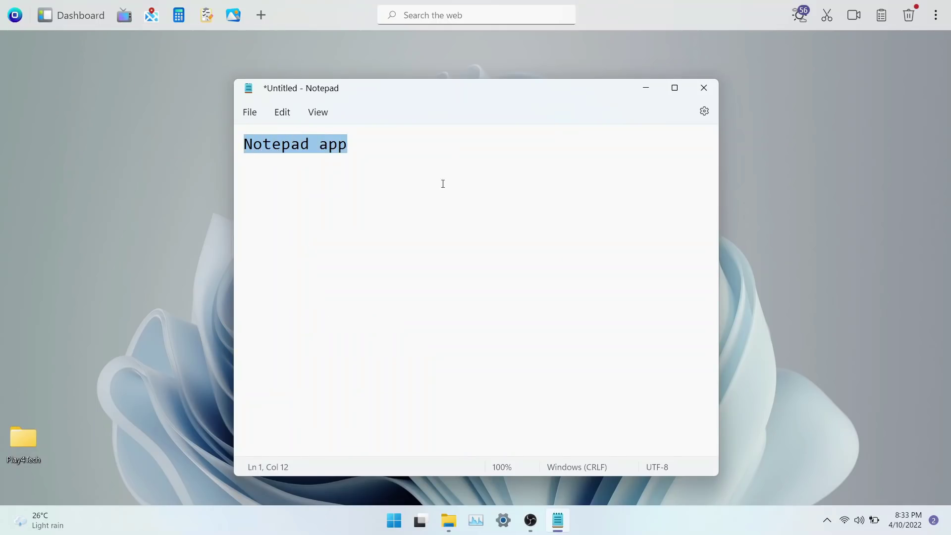
left_click(880, 18)
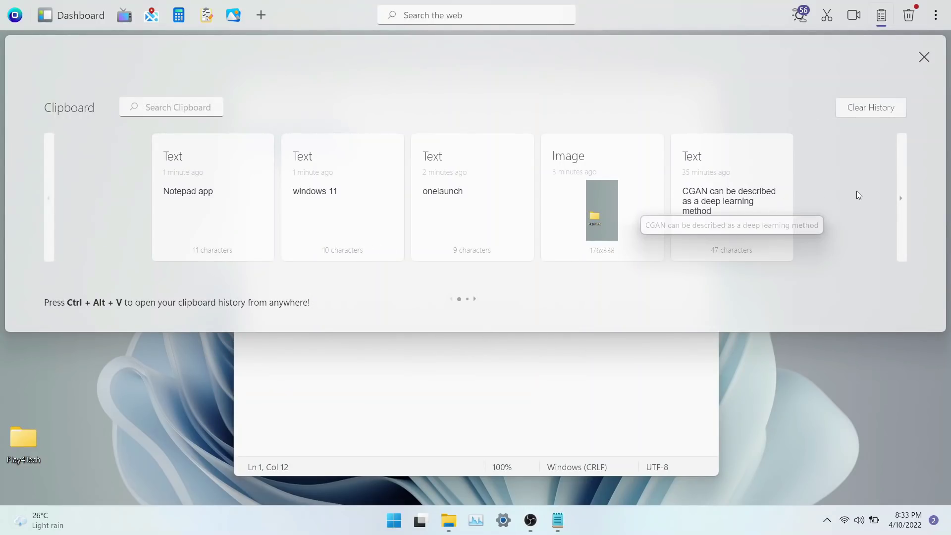
Paste the CGAN sentence from clipboard history onto Notepad's second line
left_click(781, 212)
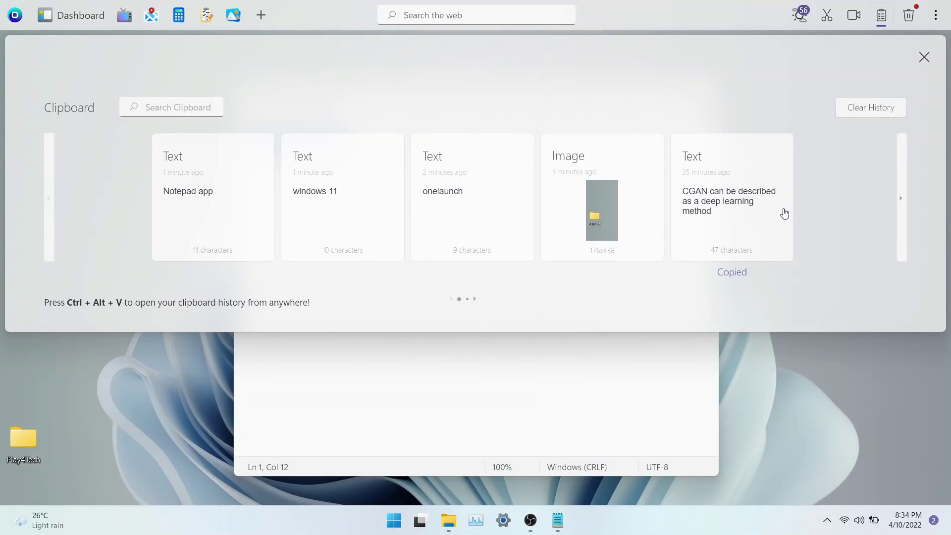
left_click(501, 378)
key("Return")
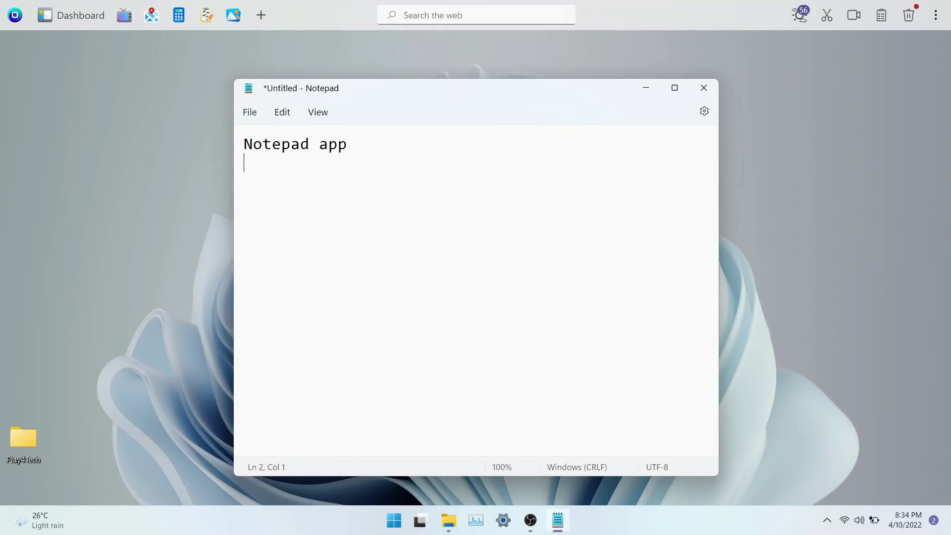
right_click(280, 166)
left_click(320, 257)
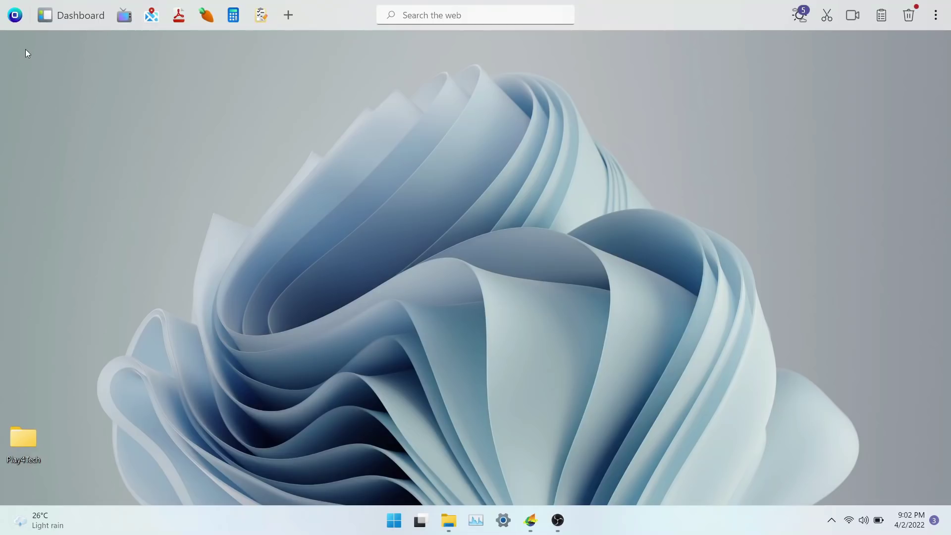
Open the Dashboard and page the news carousel forward three times to the Final Fantasy XIV article
left_click(40, 24)
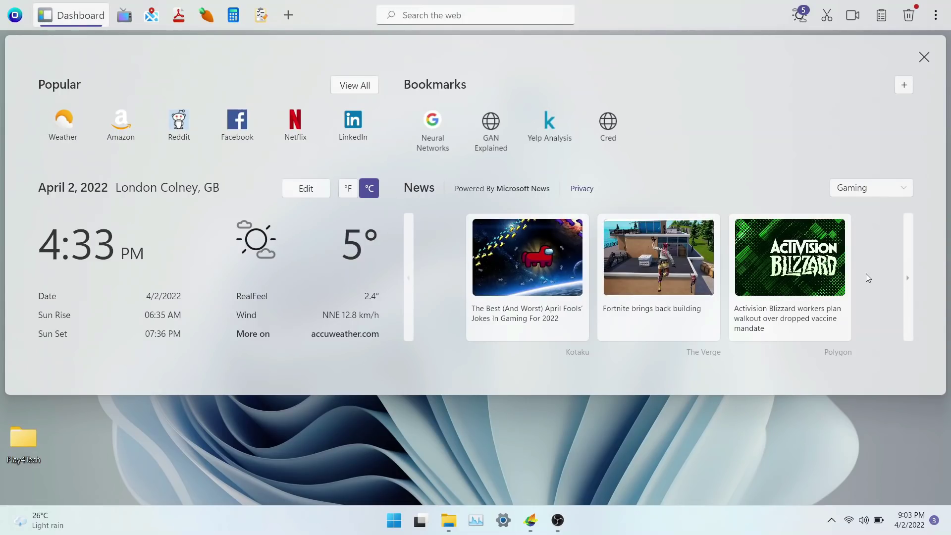
left_click(910, 282)
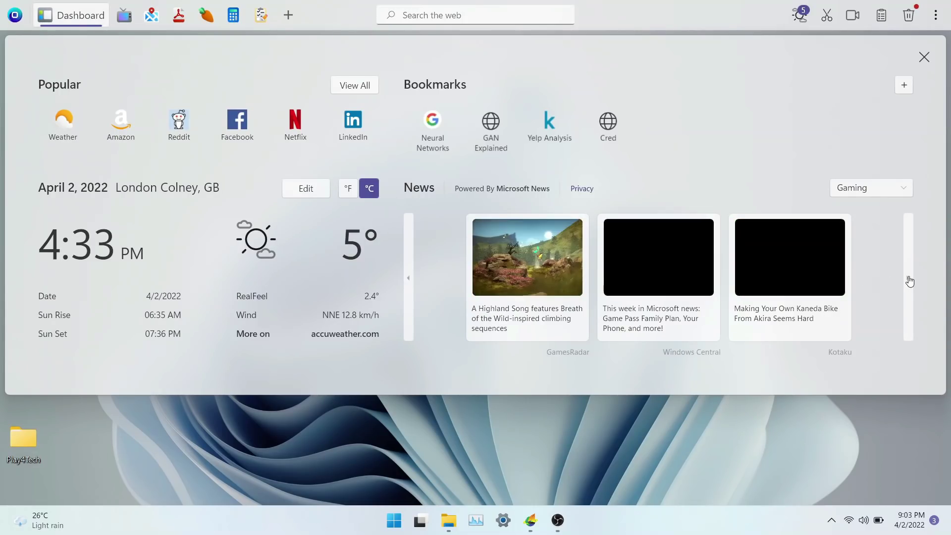
left_click(910, 280)
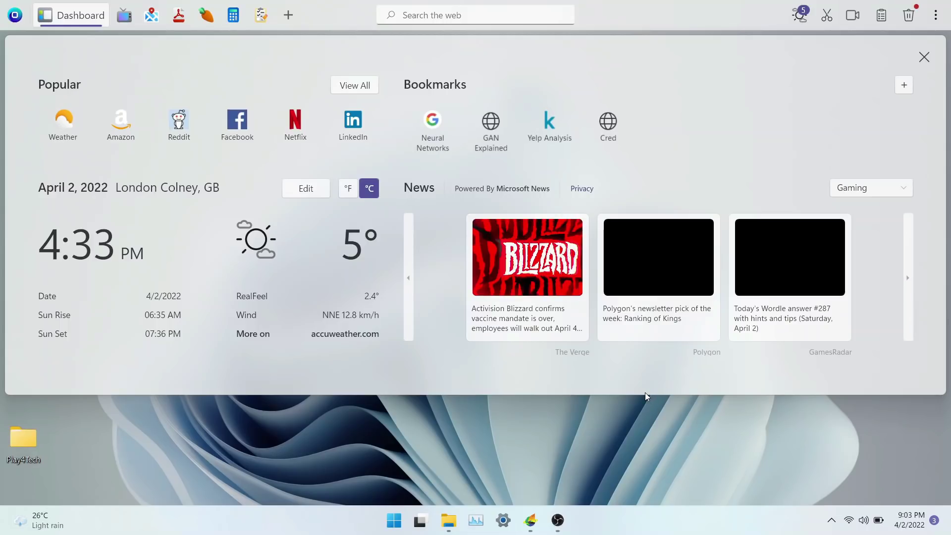
left_click(909, 270)
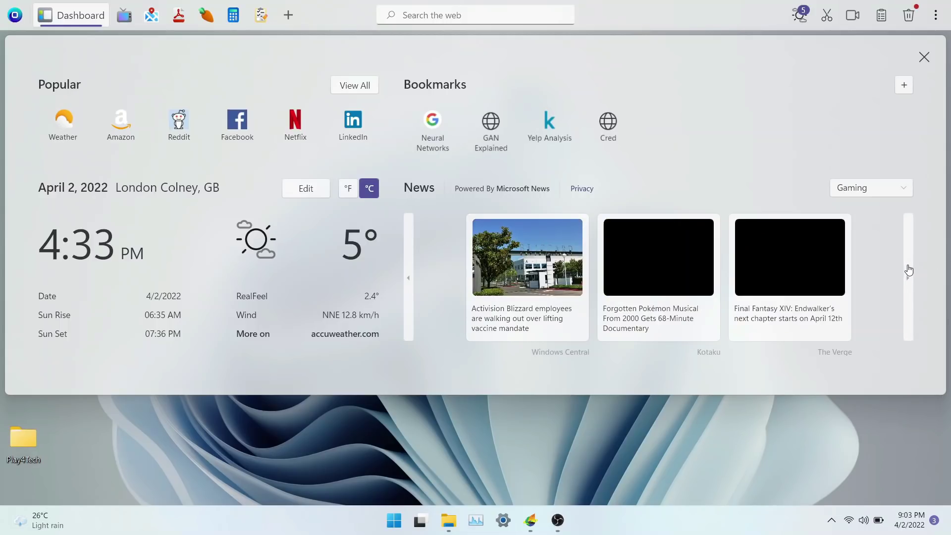
Close the Dashboard panel to return to the desktop and dock
left_click(643, 427)
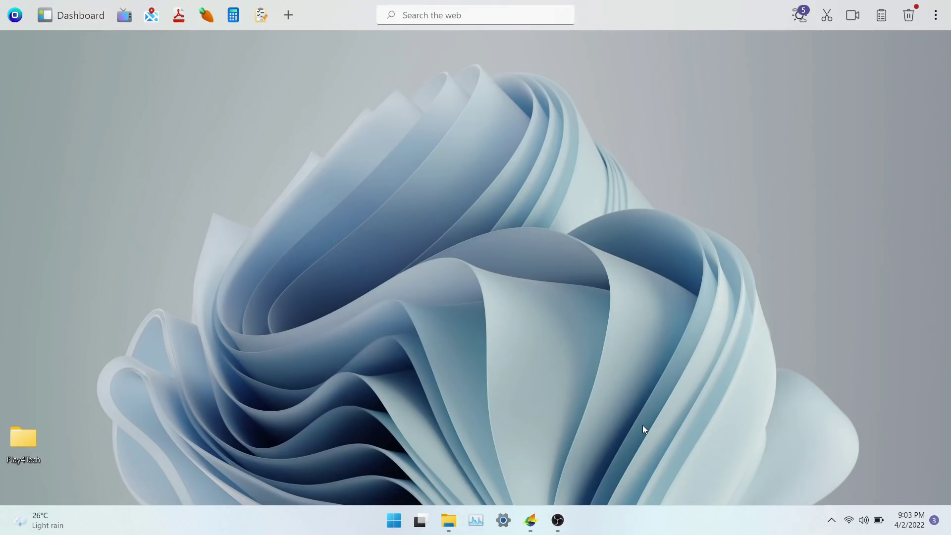